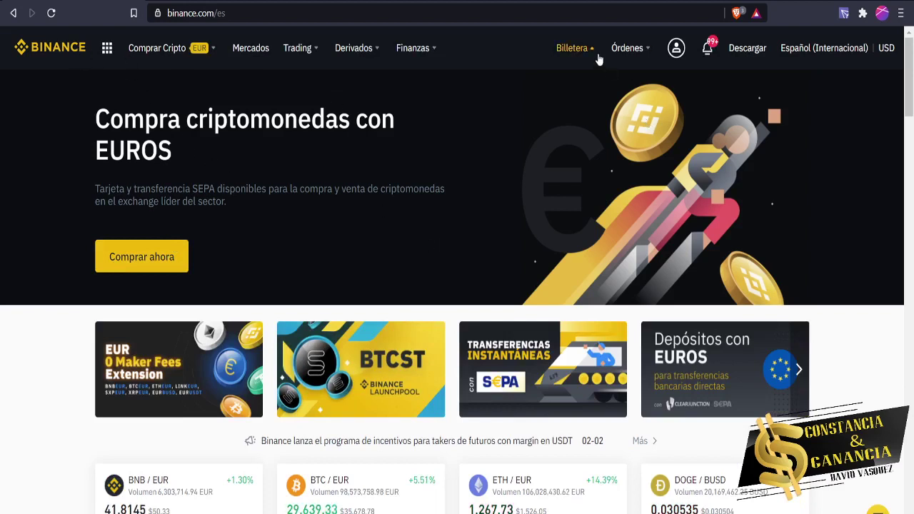
Choose Billetera Spot from the Billetera menu to show the Fiat y Spot balances.
{"action": "mouse_move", "coordinate": [592, 54]}
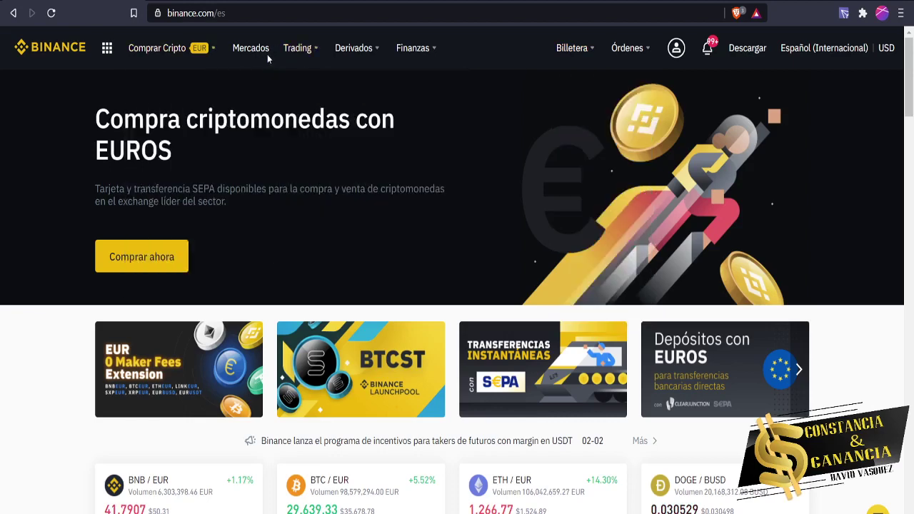
{"action": "mouse_move", "coordinate": [304, 57]}
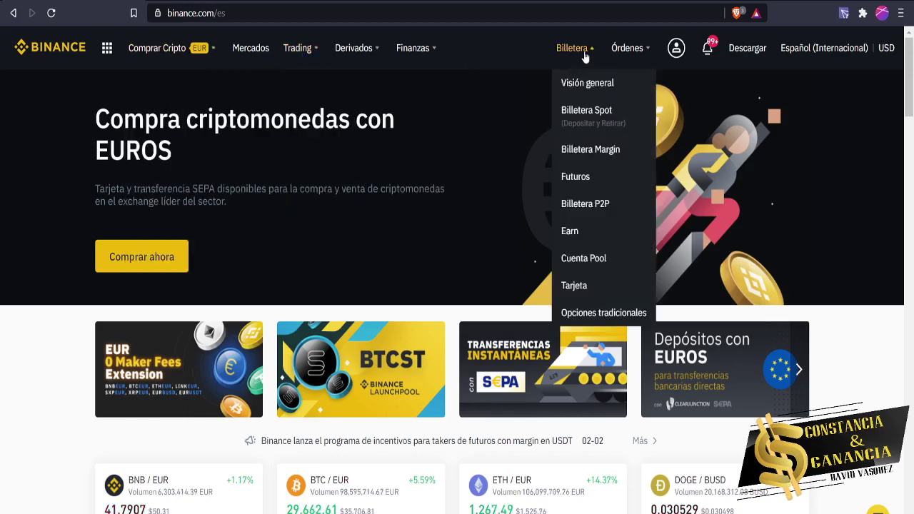
{"action": "left_click", "coordinate": [604, 120]}
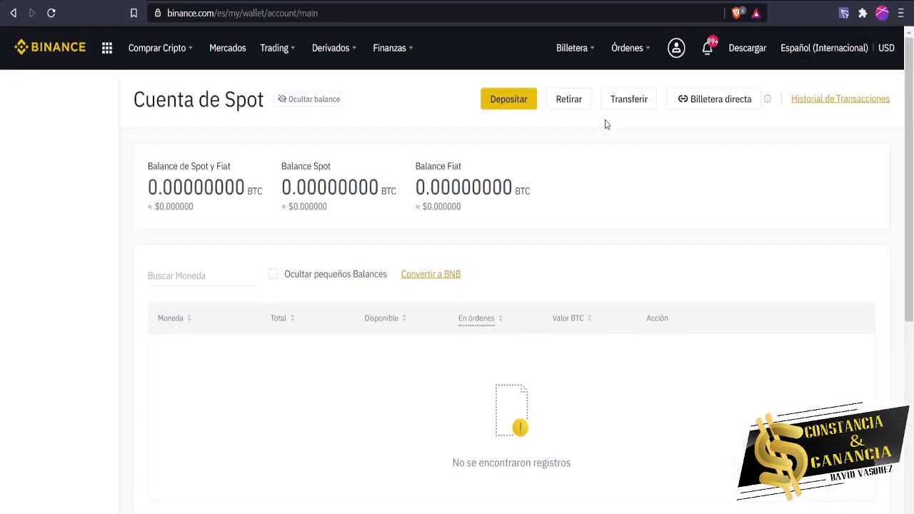
Search the balances for bnb and start a withdrawal from the BNB row.
{"action": "left_click", "coordinate": [215, 272]}
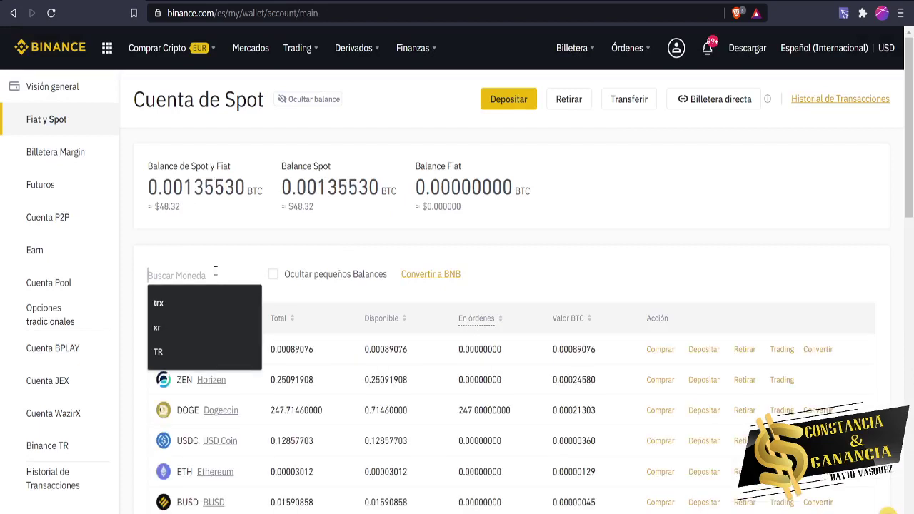
{"action": "type", "text": "bnb"}
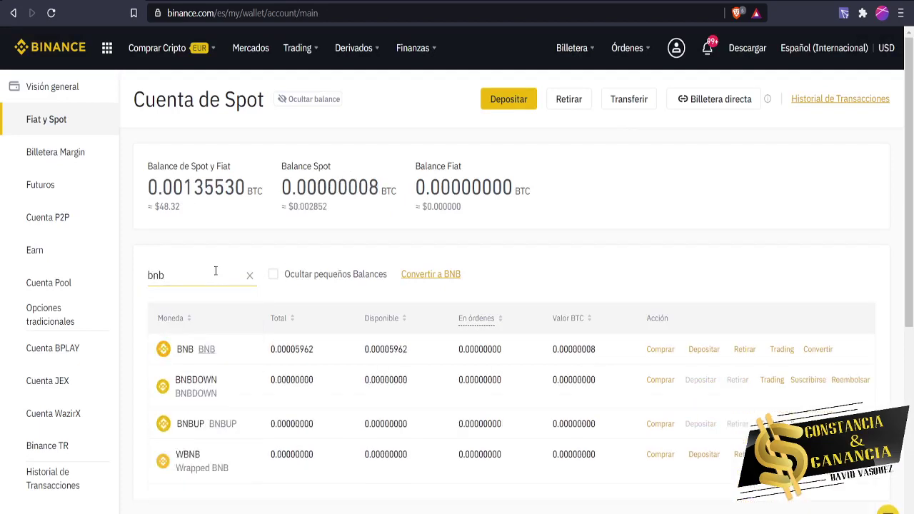
{"action": "left_click", "coordinate": [749, 349]}
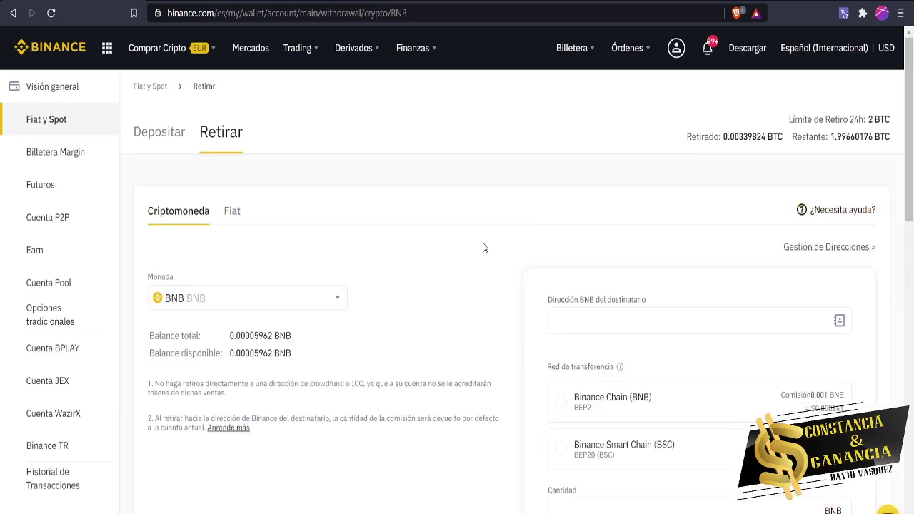
Paste the destination wallet address into the BNB withdrawal recipient field.
{"action": "scroll", "coordinate": [528, 214], "scroll_direction": "down", "scroll_amount": 1}
{"action": "left_click", "coordinate": [605, 255]}
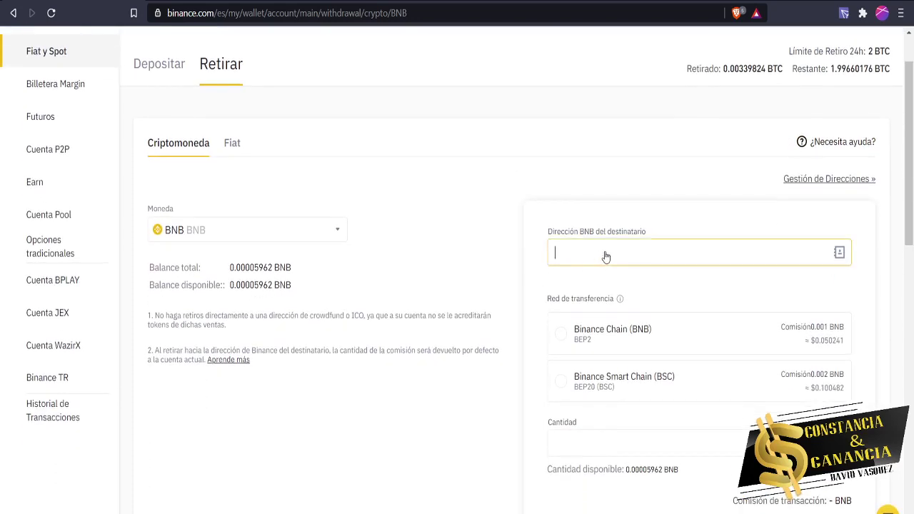
{"action": "type", "text": "0xD2426dFA48553C9e60B109fd1E1b5Bd0Fc836bC5"}
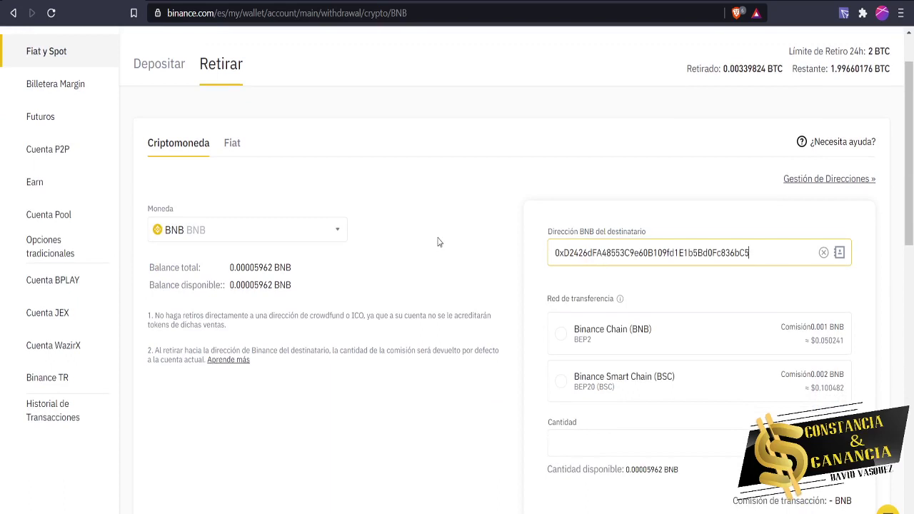
{"action": "left_click", "coordinate": [438, 241]}
{"action": "left_click", "coordinate": [564, 261]}
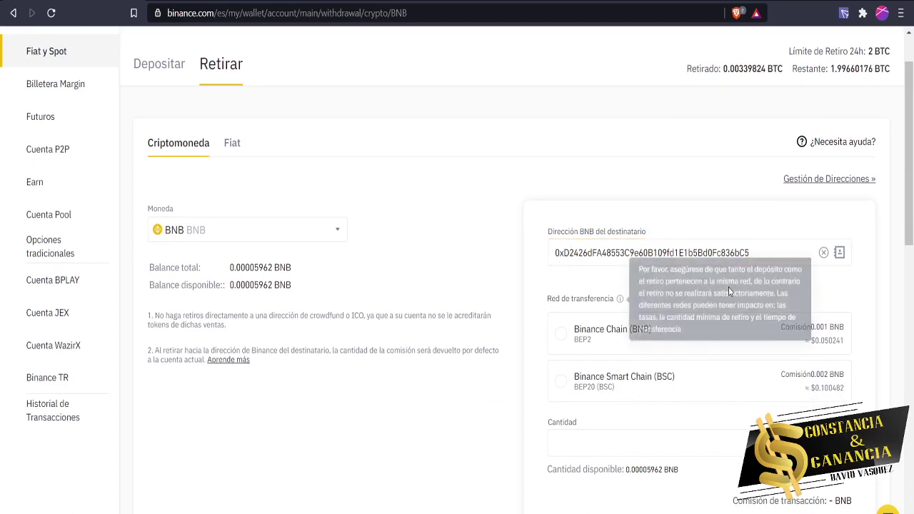
Select Binance Smart Chain (BEP20) as the withdrawal network.
{"action": "scroll", "coordinate": [648, 379], "scroll_direction": "down", "scroll_amount": 2}
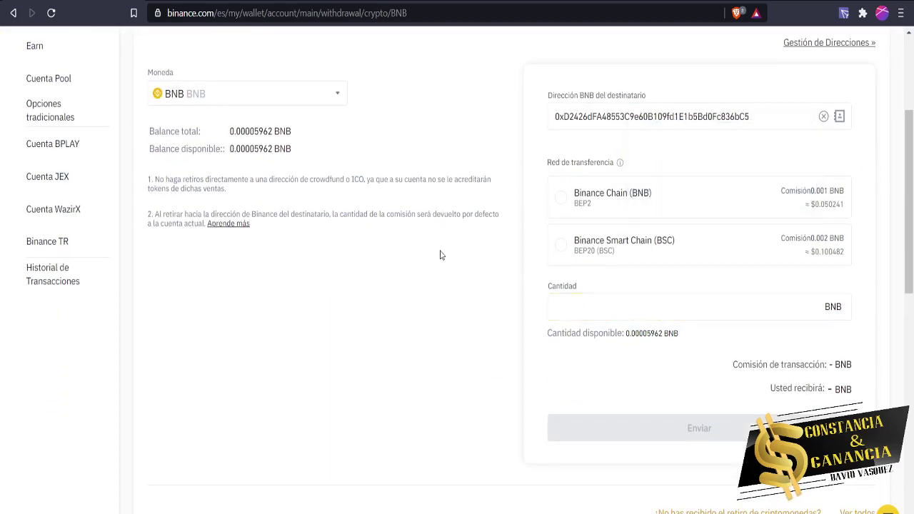
{"action": "left_click", "coordinate": [562, 245]}
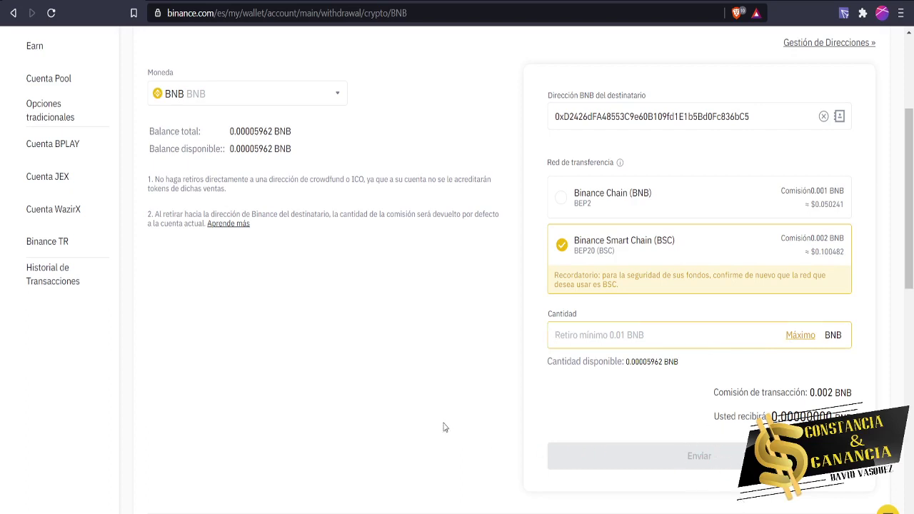
{"action": "scroll", "coordinate": [431, 427], "scroll_direction": "up", "scroll_amount": 1}
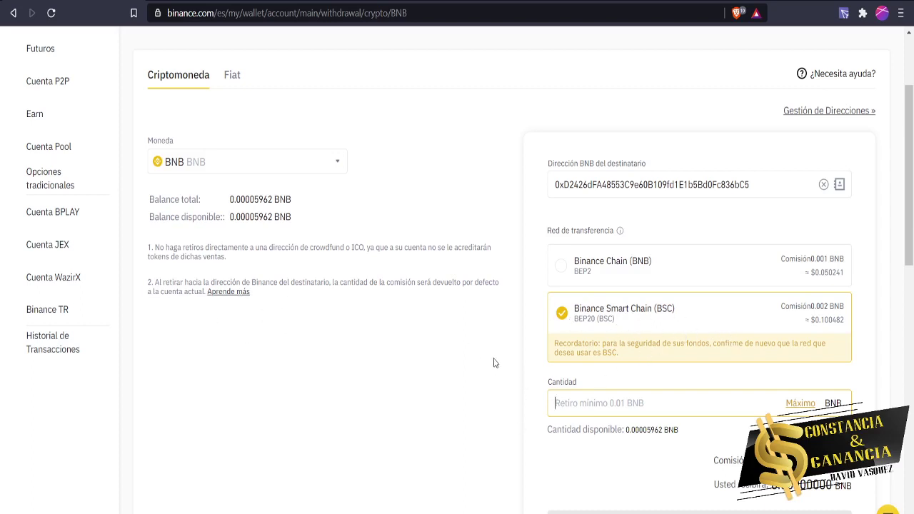
{"action": "scroll", "coordinate": [505, 427], "scroll_direction": "down", "scroll_amount": 2}
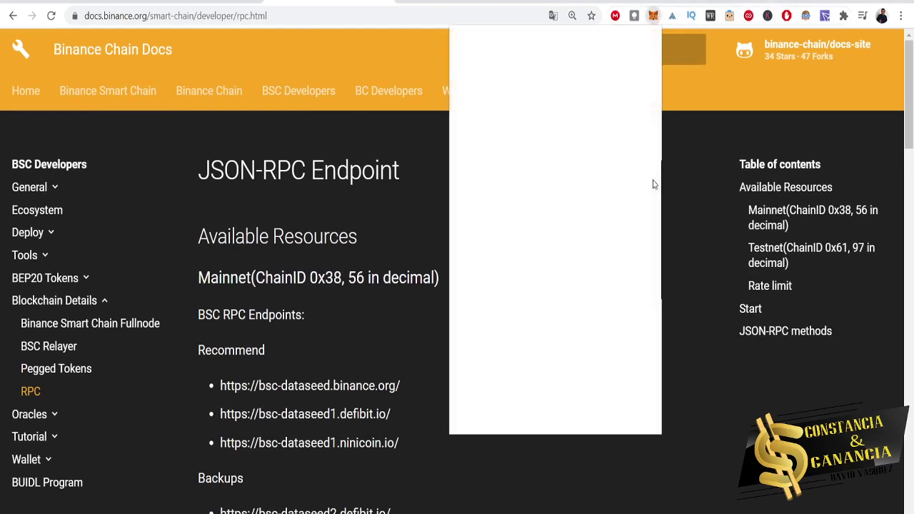
Scroll through the MetaMask wallet's token list.
{"action": "scroll", "coordinate": [579, 289], "scroll_direction": "down", "scroll_amount": 2}
{"action": "scroll", "coordinate": [580, 289], "scroll_direction": "down", "scroll_amount": 1}
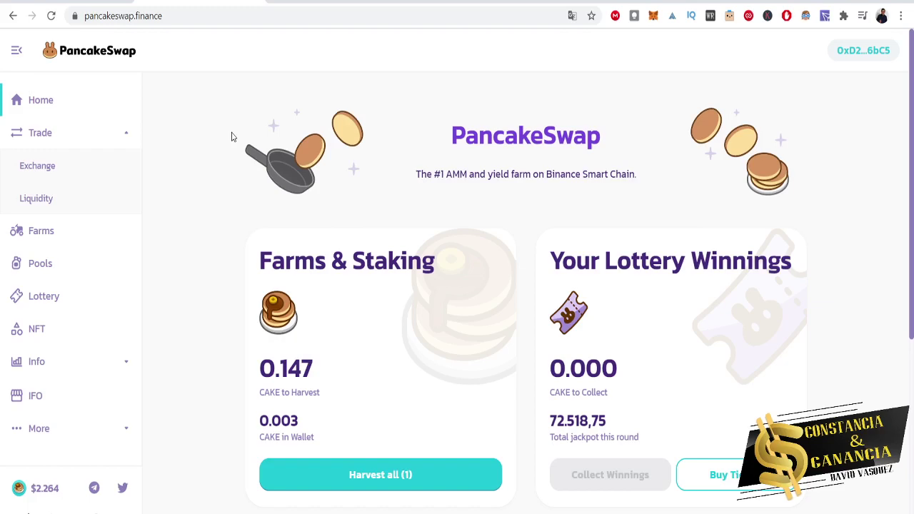
Review the CAKE-BNB LP farm's ROI calculator, noting the 705.03% APY, then close it.
{"action": "left_click", "coordinate": [61, 240]}
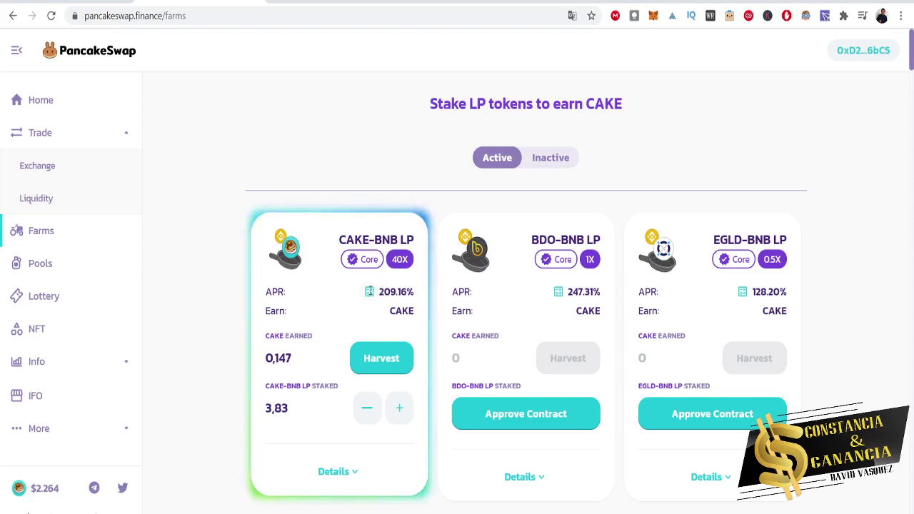
{"action": "left_click", "coordinate": [369, 292]}
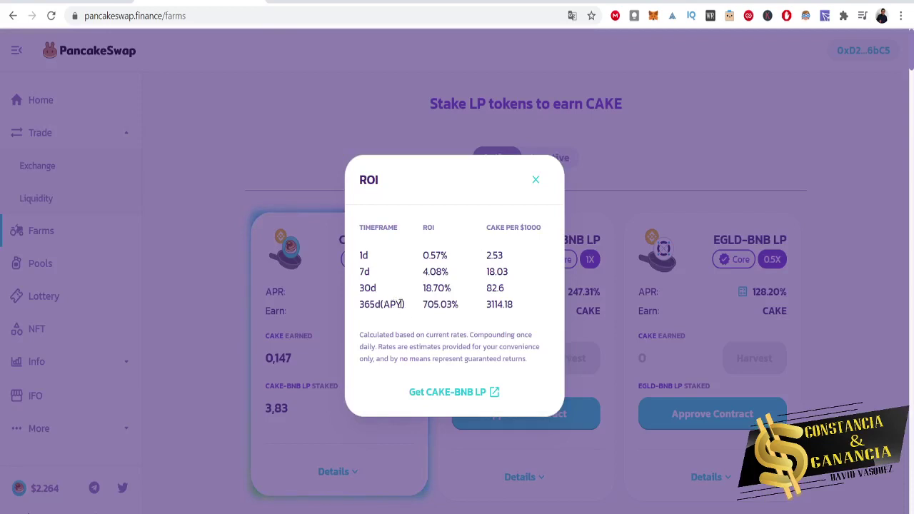
{"action": "left_click_drag", "start_coordinate": [400, 304], "coordinate": [418, 330]}
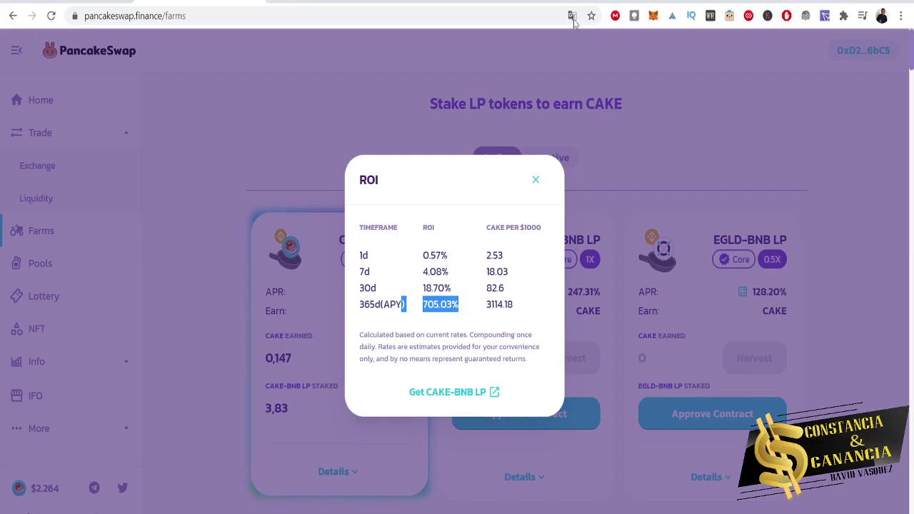
{"action": "key", "text": "ctrl+Tab"}
{"action": "scroll", "coordinate": [749, 414], "scroll_direction": "down", "scroll_amount": 4}
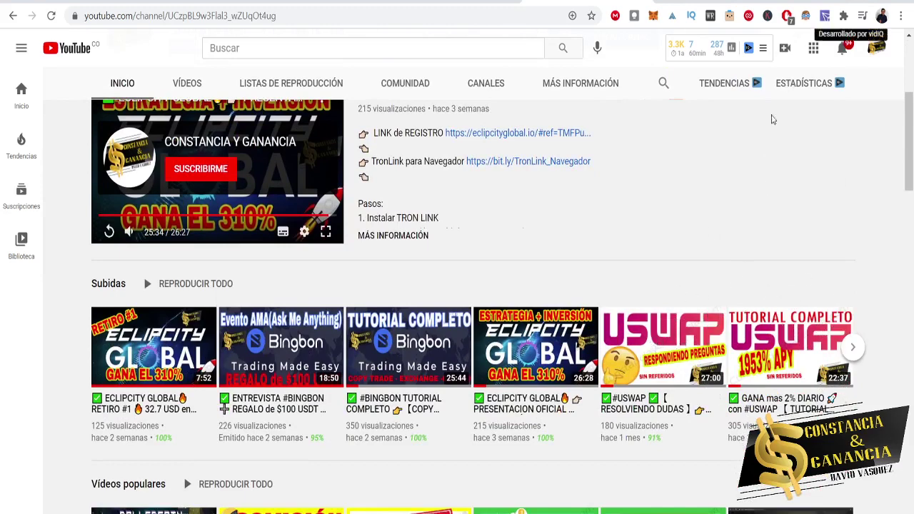
{"action": "left_click", "coordinate": [348, 2]}
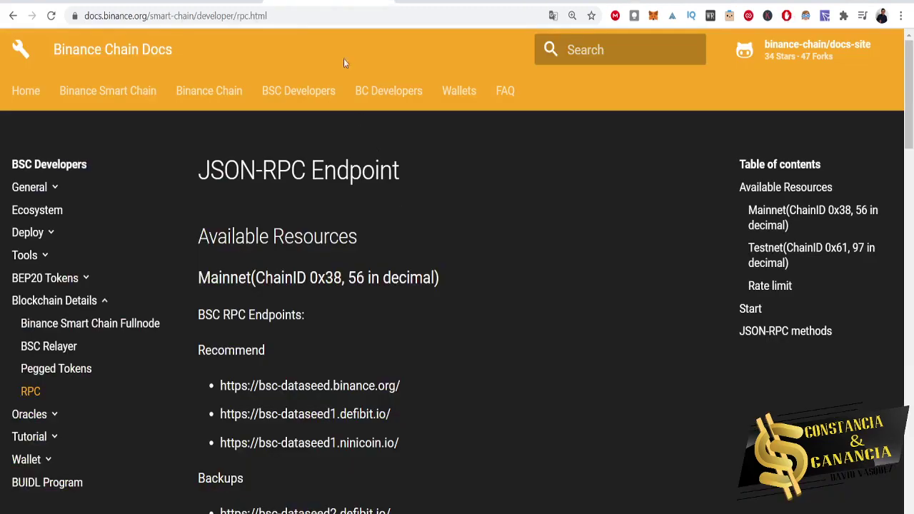
{"action": "left_click", "coordinate": [203, 3]}
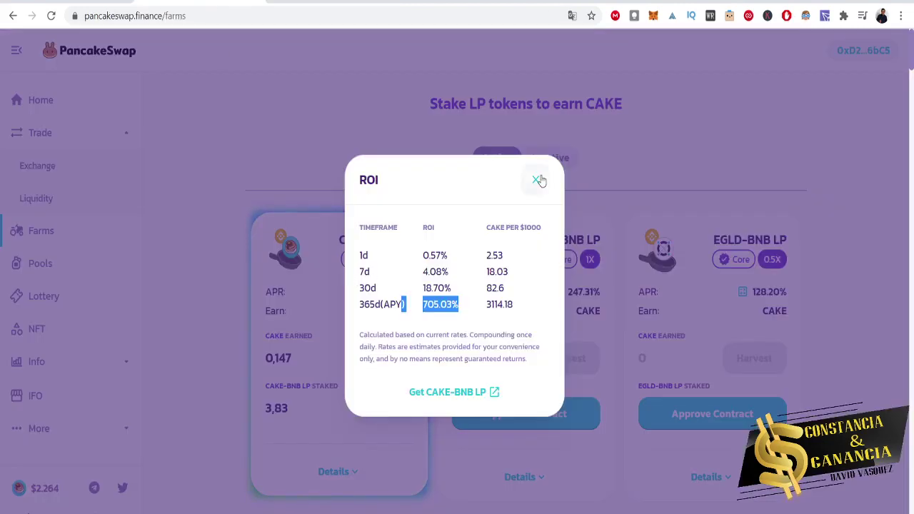
{"action": "left_click", "coordinate": [536, 179]}
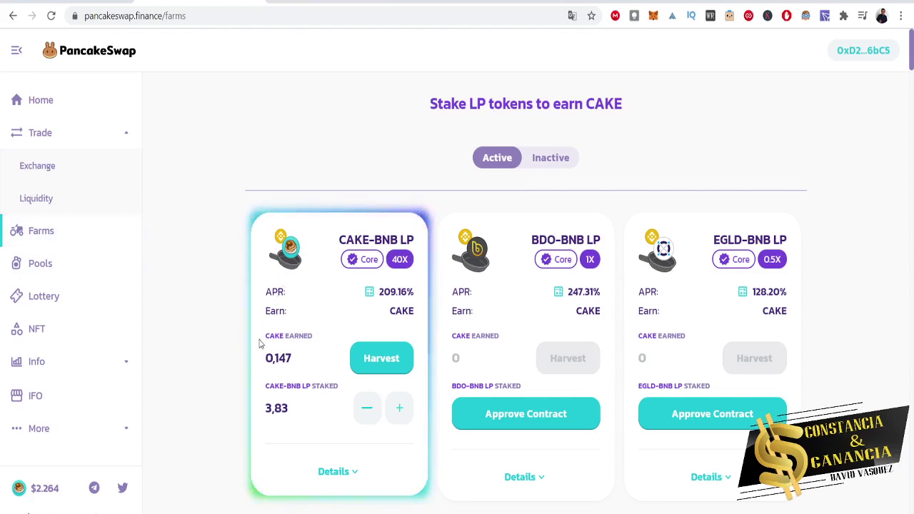
{"action": "left_click_drag", "start_coordinate": [426, 103], "coordinate": [488, 103]}
{"action": "left_click", "coordinate": [488, 103]}
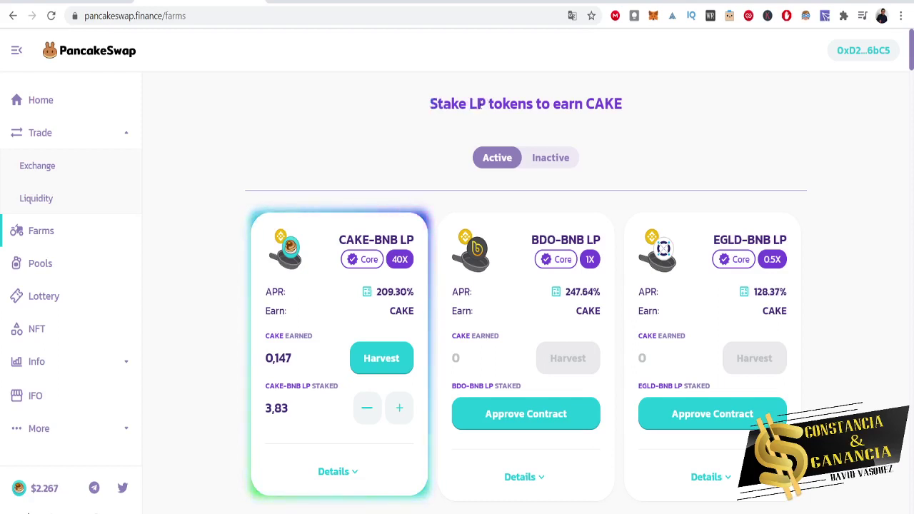
{"action": "left_click_drag", "start_coordinate": [469, 103], "coordinate": [488, 103]}
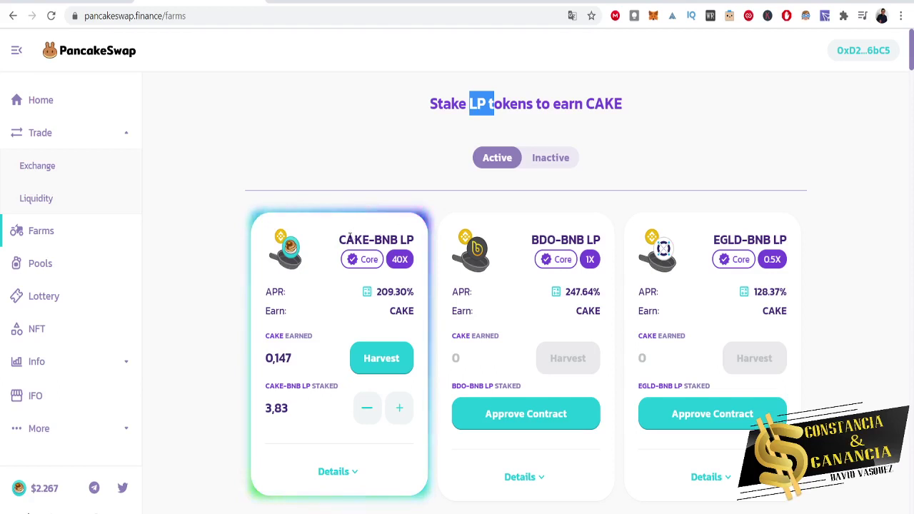
{"action": "double_click", "coordinate": [349, 239]}
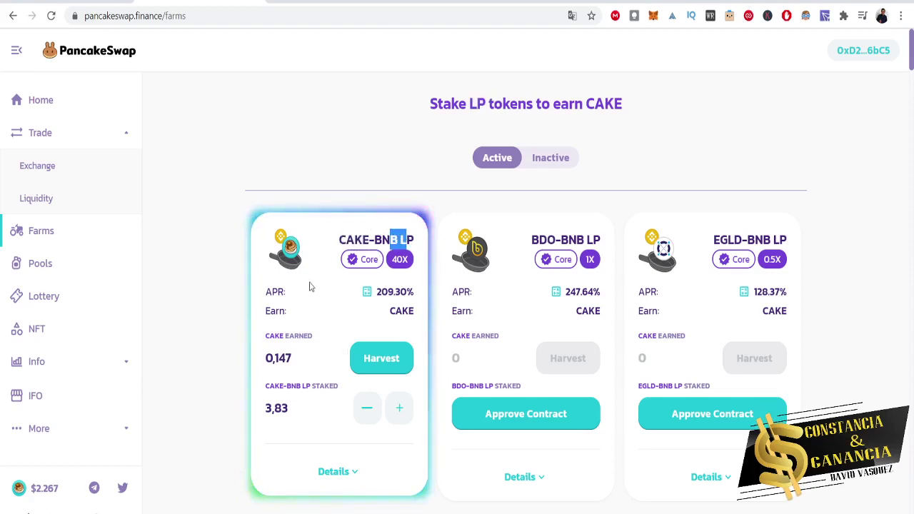
{"action": "double_click", "coordinate": [404, 311]}
{"action": "scroll", "coordinate": [524, 312], "scroll_direction": "down", "scroll_amount": 2}
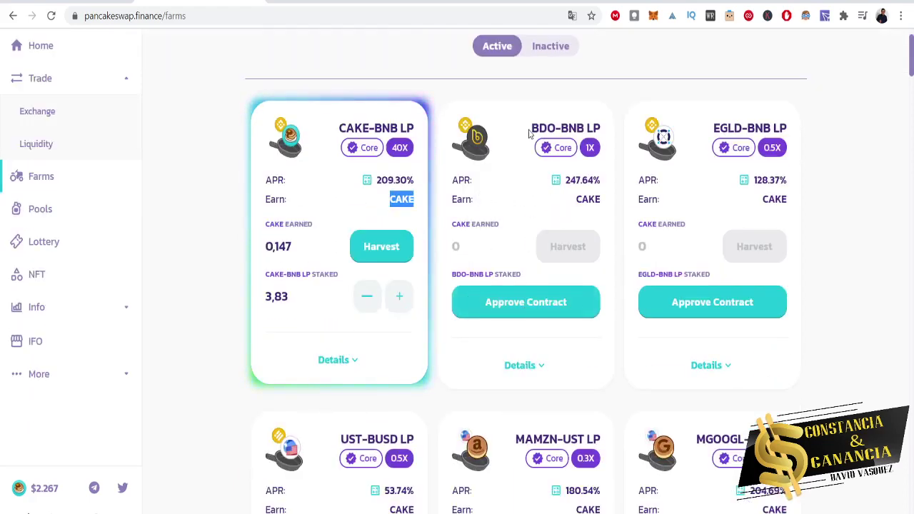
{"action": "left_click_drag", "start_coordinate": [530, 133], "coordinate": [575, 127]}
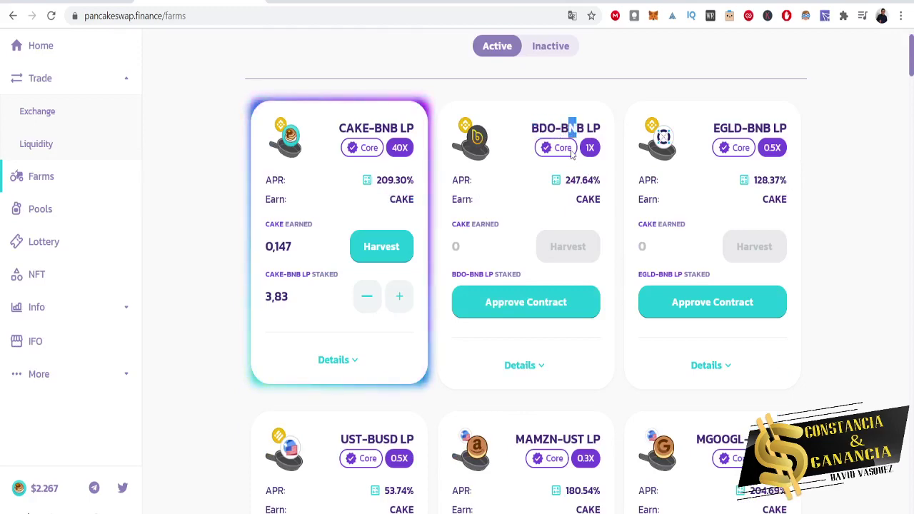
{"action": "double_click", "coordinate": [582, 200]}
{"action": "scroll", "coordinate": [618, 245], "scroll_direction": "down", "scroll_amount": 4}
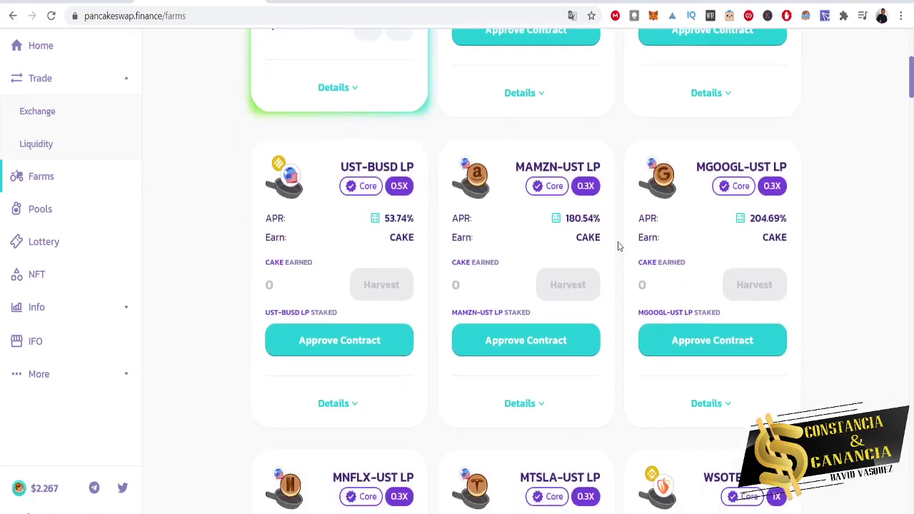
{"action": "scroll", "coordinate": [618, 245], "scroll_direction": "down", "scroll_amount": 4}
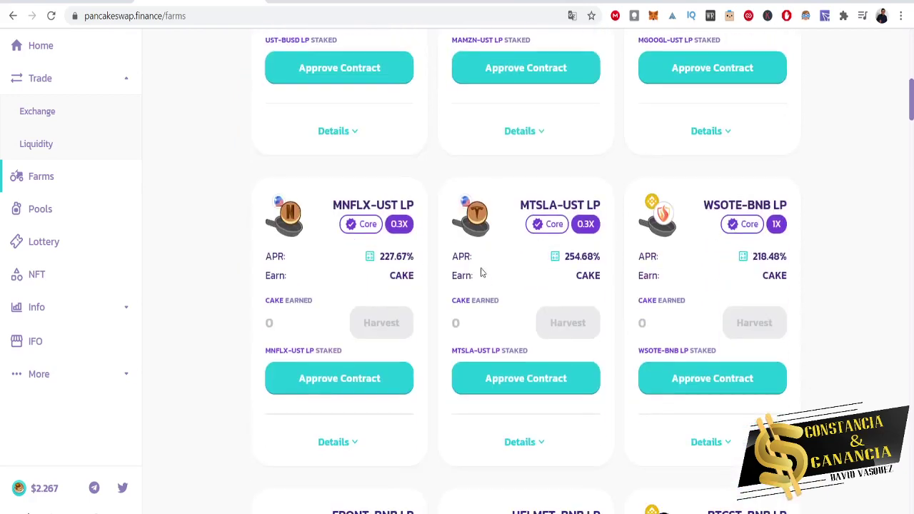
{"action": "scroll", "coordinate": [481, 272], "scroll_direction": "down", "scroll_amount": 3}
{"action": "scroll", "coordinate": [832, 302], "scroll_direction": "down", "scroll_amount": 3}
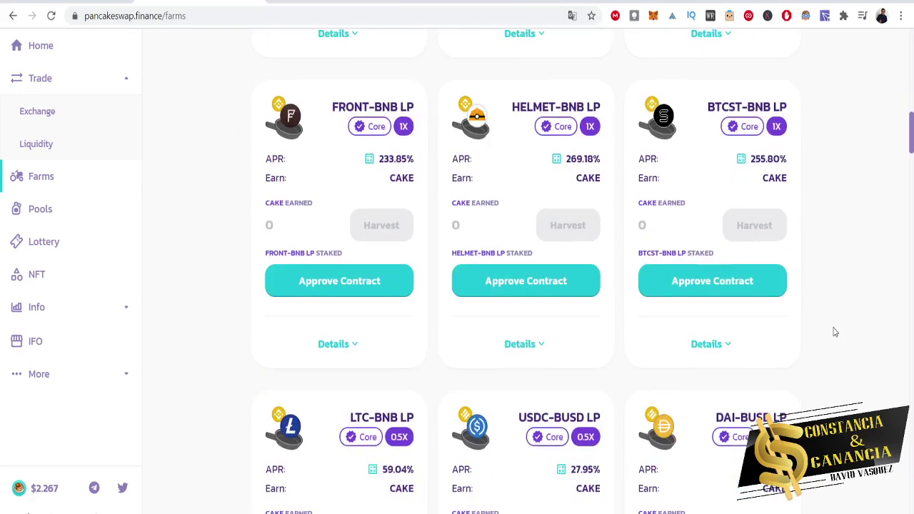
{"action": "scroll", "coordinate": [833, 332], "scroll_direction": "down", "scroll_amount": 4}
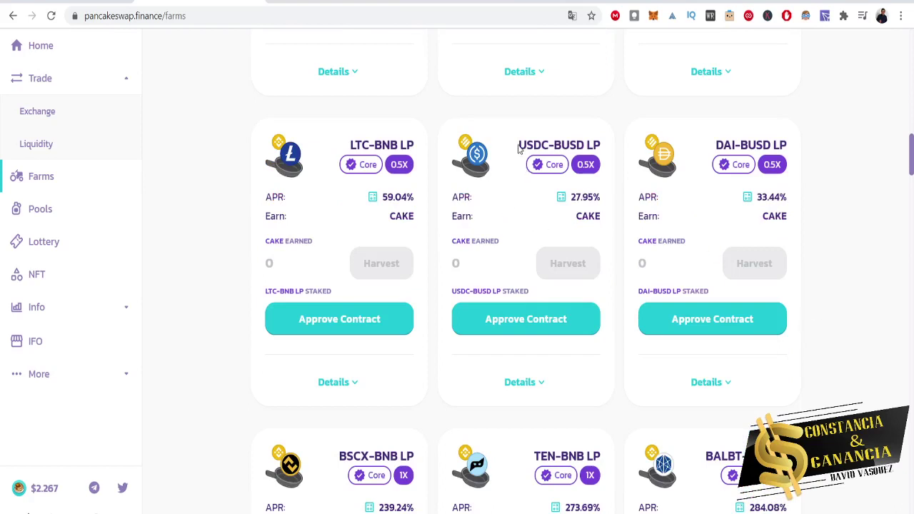
{"action": "left_click_drag", "start_coordinate": [519, 149], "coordinate": [608, 156]}
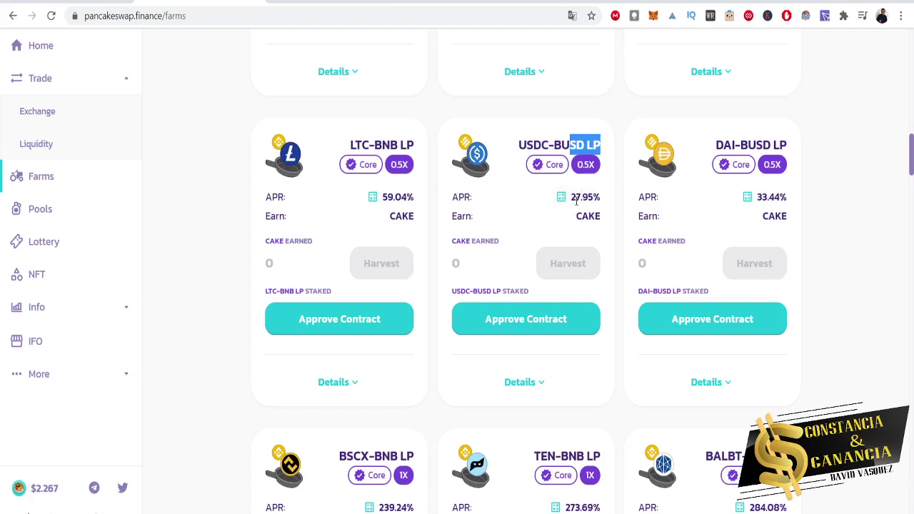
{"action": "left_click_drag", "start_coordinate": [570, 218], "coordinate": [591, 223]}
{"action": "scroll", "coordinate": [601, 237], "scroll_direction": "down", "scroll_amount": 3}
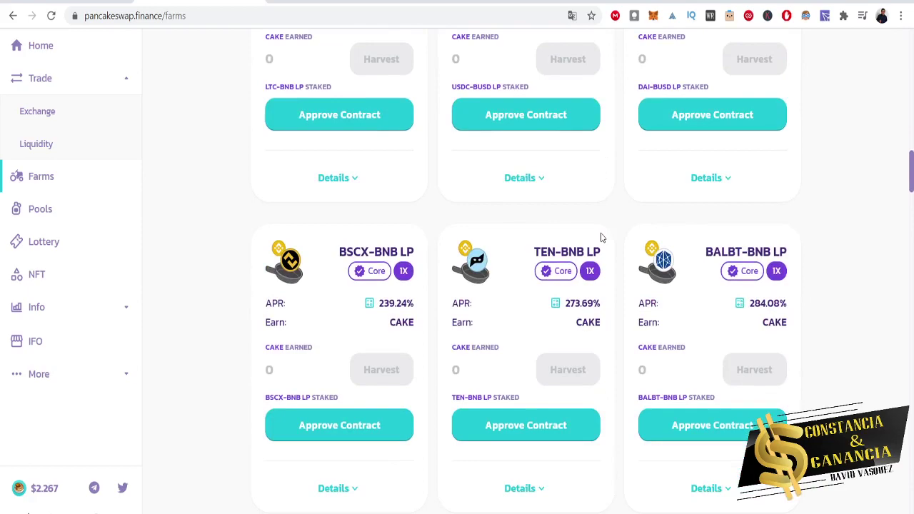
{"action": "scroll", "coordinate": [601, 238], "scroll_direction": "down", "scroll_amount": 4}
{"action": "scroll", "coordinate": [601, 238], "scroll_direction": "down", "scroll_amount": 20}
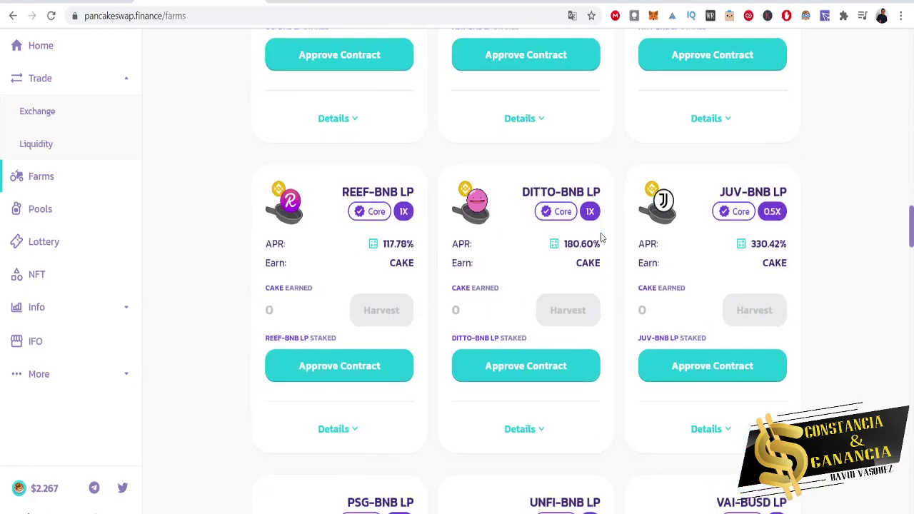
{"action": "scroll", "coordinate": [600, 238], "scroll_direction": "down", "scroll_amount": 10}
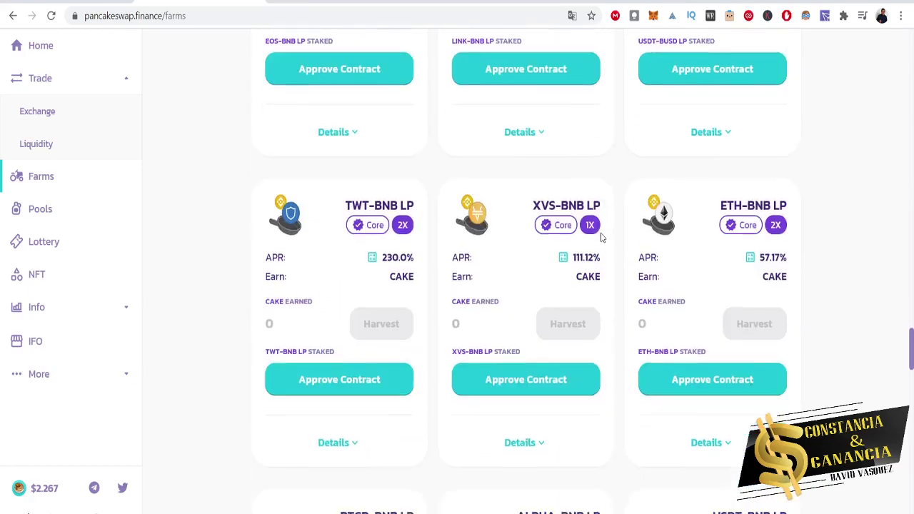
{"action": "scroll", "coordinate": [585, 332], "scroll_direction": "down", "scroll_amount": 15}
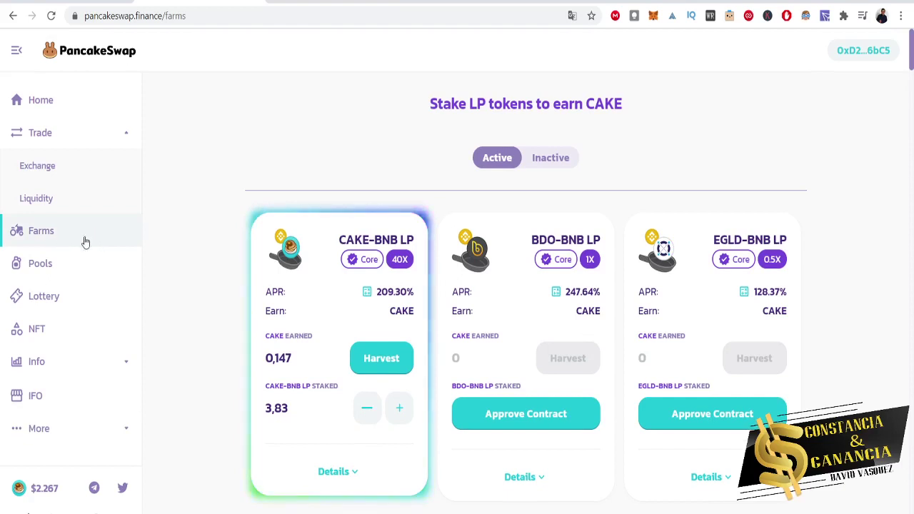
Inspect the CAKE Syrup Pool card, highlighting its 146.56% APR and CAKE earned, then return Home.
{"action": "left_click", "coordinate": [59, 271]}
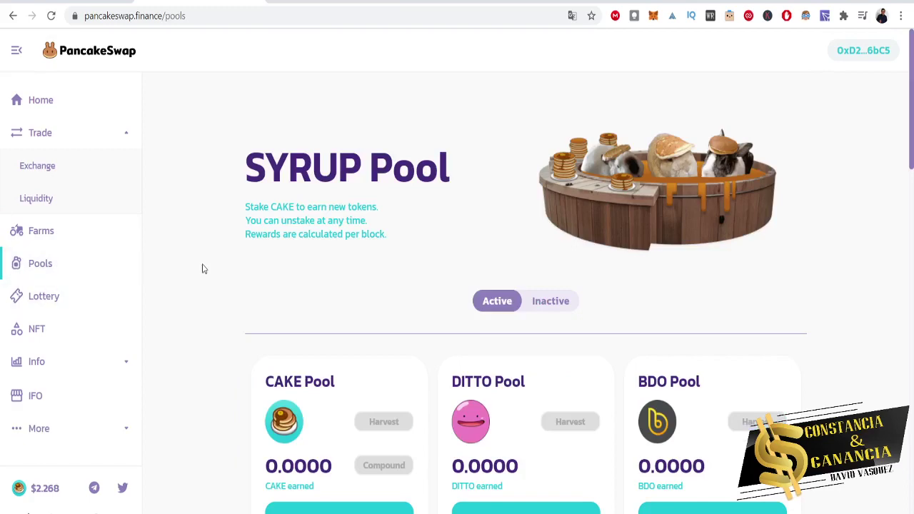
{"action": "scroll", "coordinate": [202, 266], "scroll_direction": "down", "scroll_amount": 3}
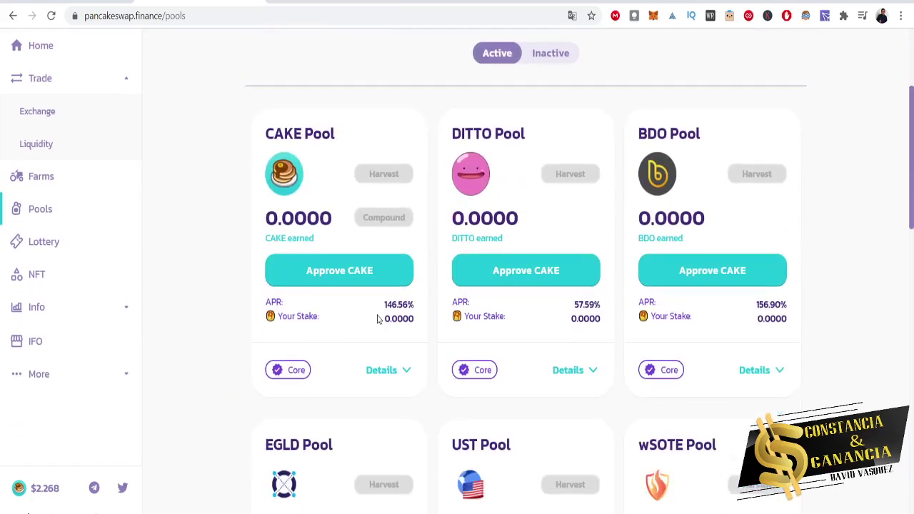
{"action": "left_click_drag", "start_coordinate": [380, 307], "coordinate": [402, 305]}
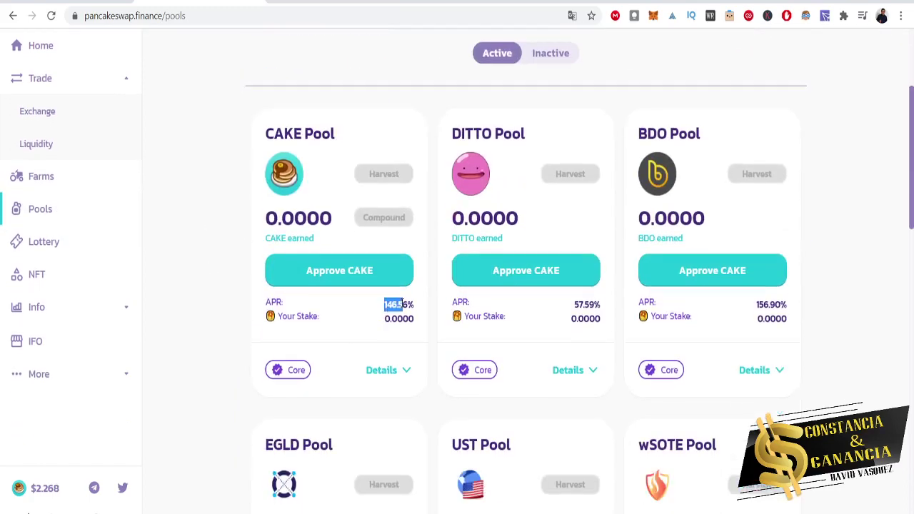
{"action": "left_click", "coordinate": [171, 277]}
{"action": "left_click_drag", "start_coordinate": [265, 133], "coordinate": [301, 130]}
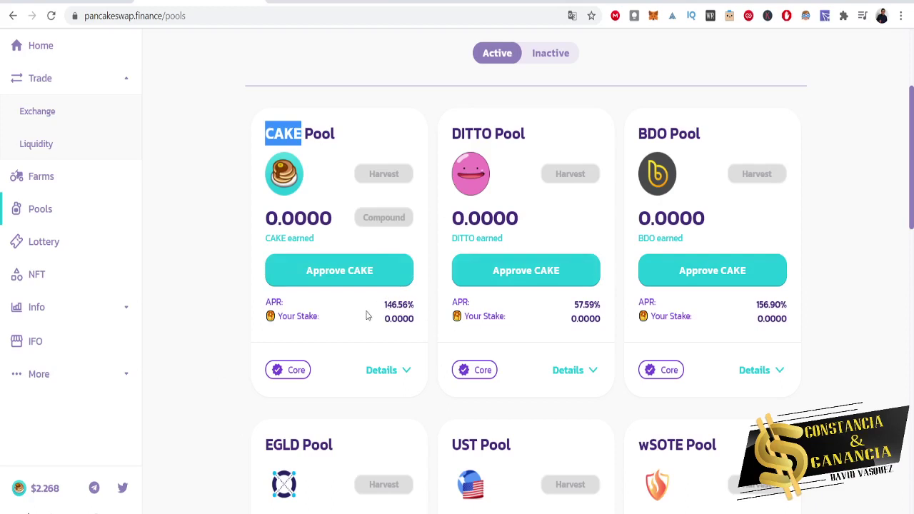
{"action": "left_click_drag", "start_coordinate": [383, 305], "coordinate": [403, 304]}
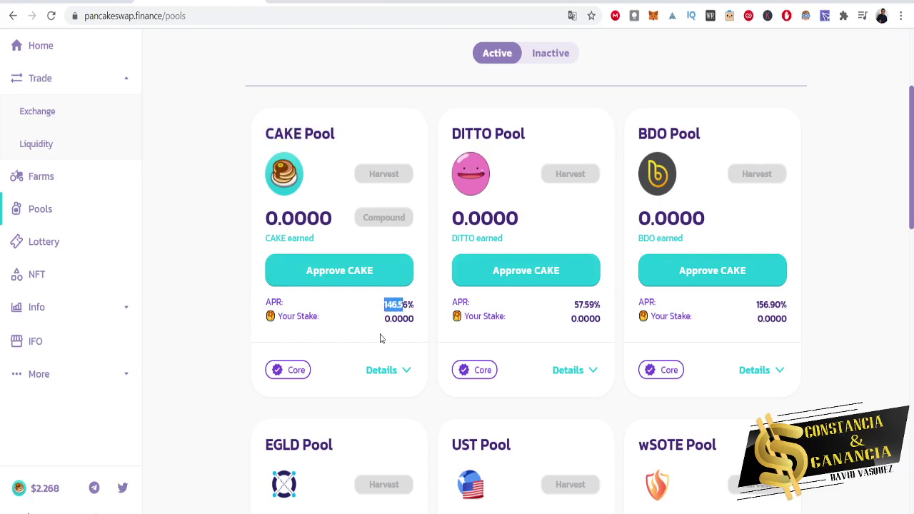
{"action": "left_click_drag", "start_coordinate": [264, 245], "coordinate": [291, 241]}
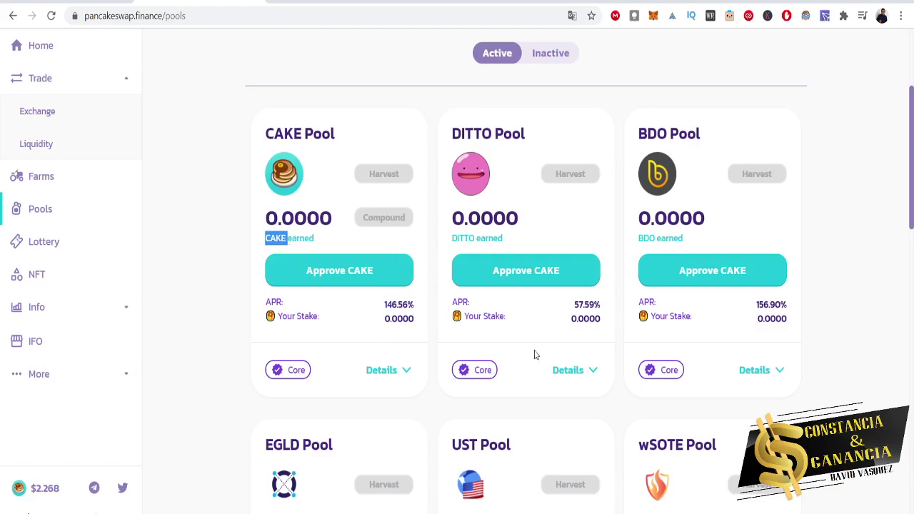
{"action": "scroll", "coordinate": [534, 355], "scroll_direction": "down", "scroll_amount": 10}
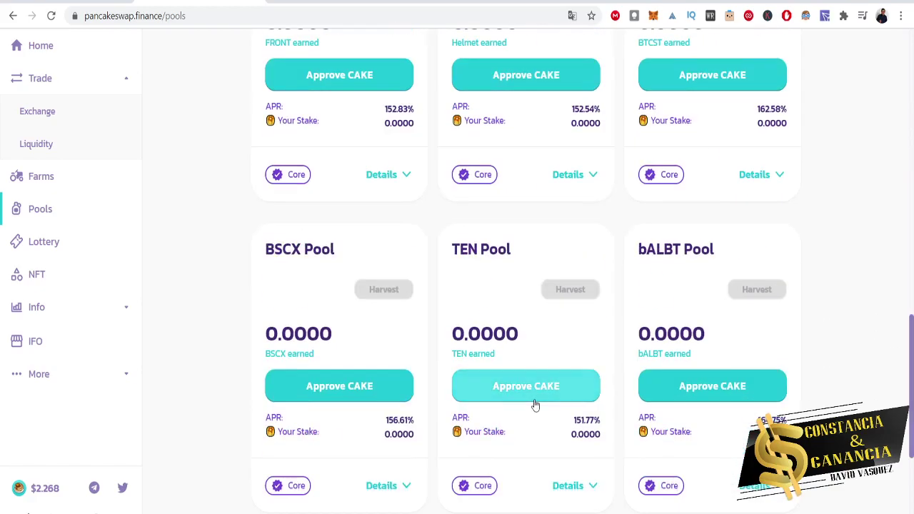
{"action": "scroll", "coordinate": [499, 461], "scroll_direction": "down", "scroll_amount": 4}
{"action": "scroll", "coordinate": [490, 507], "scroll_direction": "up", "scroll_amount": 15}
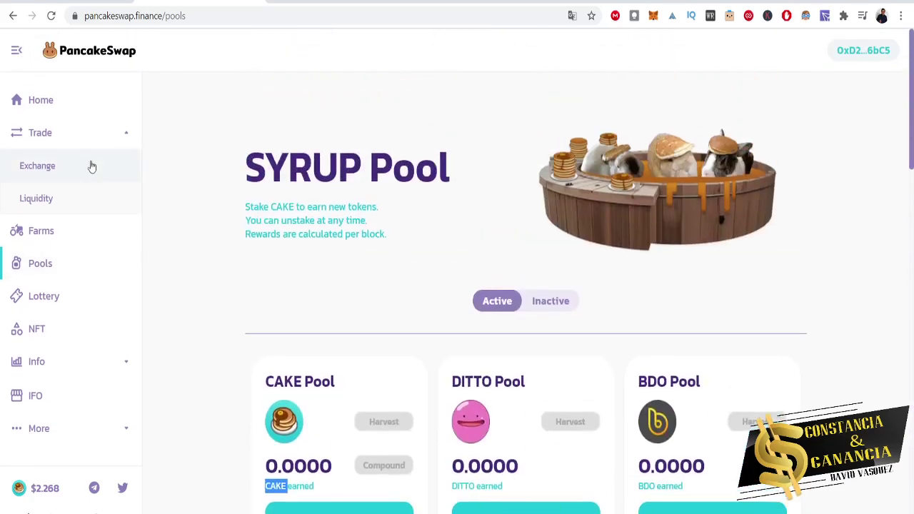
{"action": "left_click", "coordinate": [78, 107]}
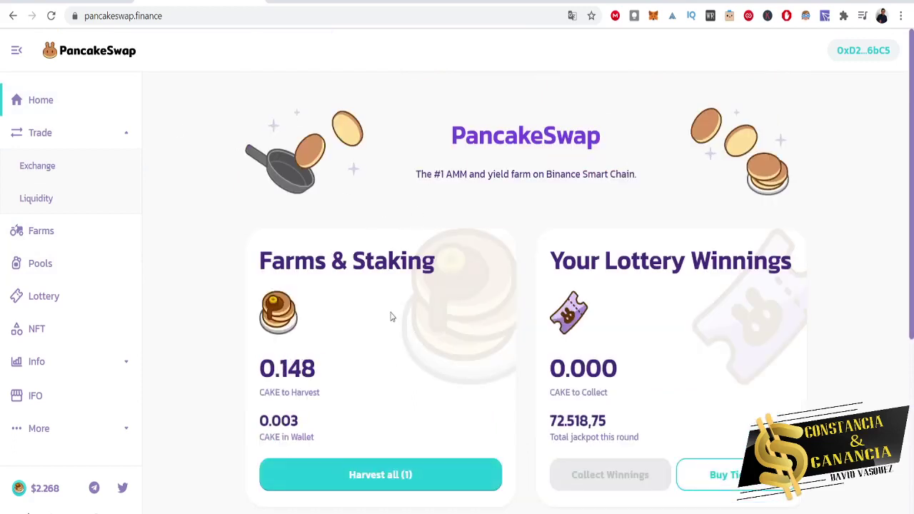
Go to Farms, then on to the Trade Exchange page.
{"action": "left_click", "coordinate": [63, 244]}
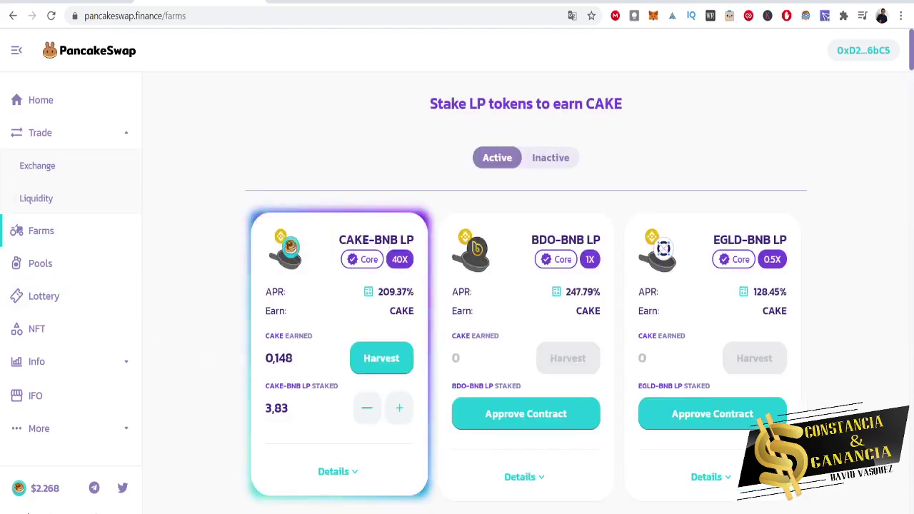
{"action": "left_click", "coordinate": [49, 165]}
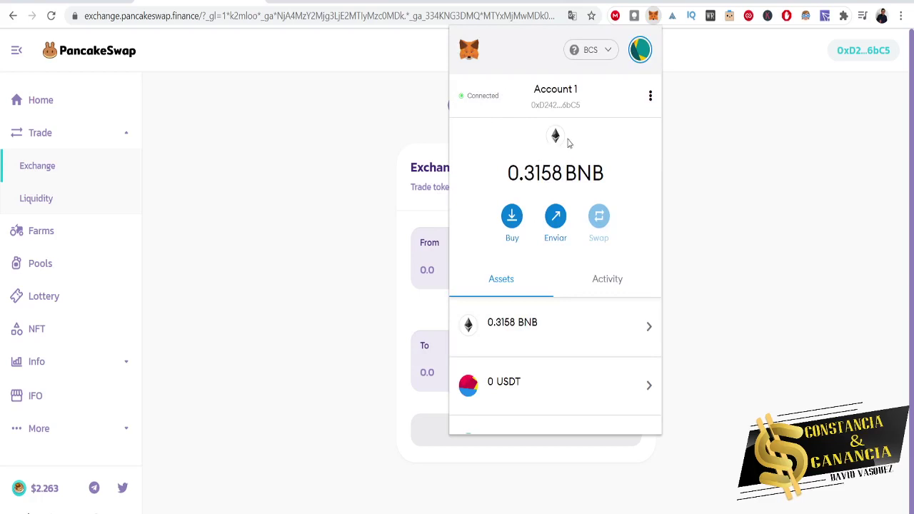
Close the wallet popup and pick CAKE as the token to receive for BNB.
{"action": "left_click", "coordinate": [759, 229]}
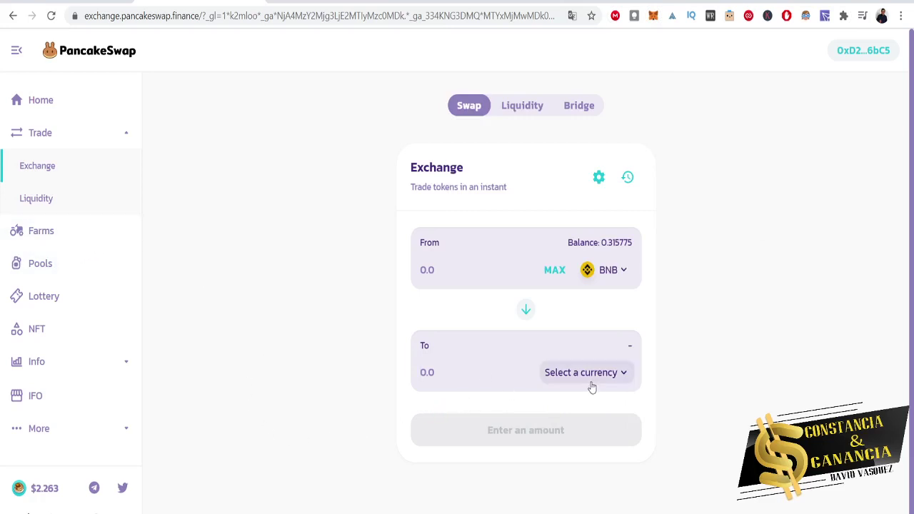
{"action": "left_click", "coordinate": [619, 386]}
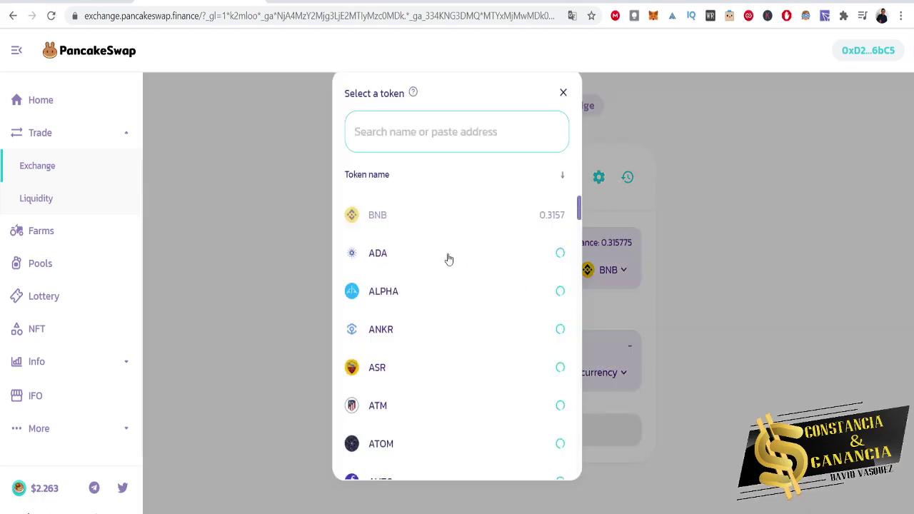
{"action": "scroll", "coordinate": [422, 415], "scroll_direction": "down", "scroll_amount": 3}
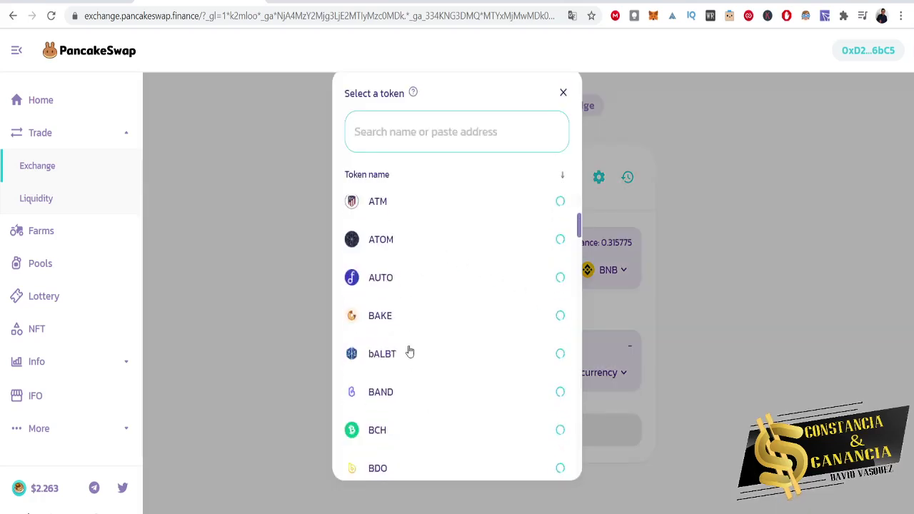
{"action": "scroll", "coordinate": [420, 418], "scroll_direction": "down", "scroll_amount": 3}
{"action": "scroll", "coordinate": [429, 414], "scroll_direction": "down", "scroll_amount": 4}
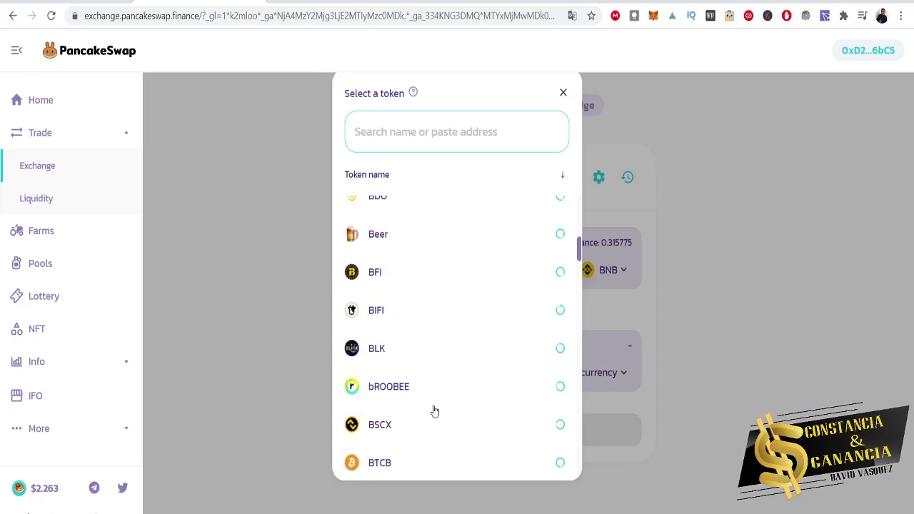
{"action": "left_click", "coordinate": [420, 418]}
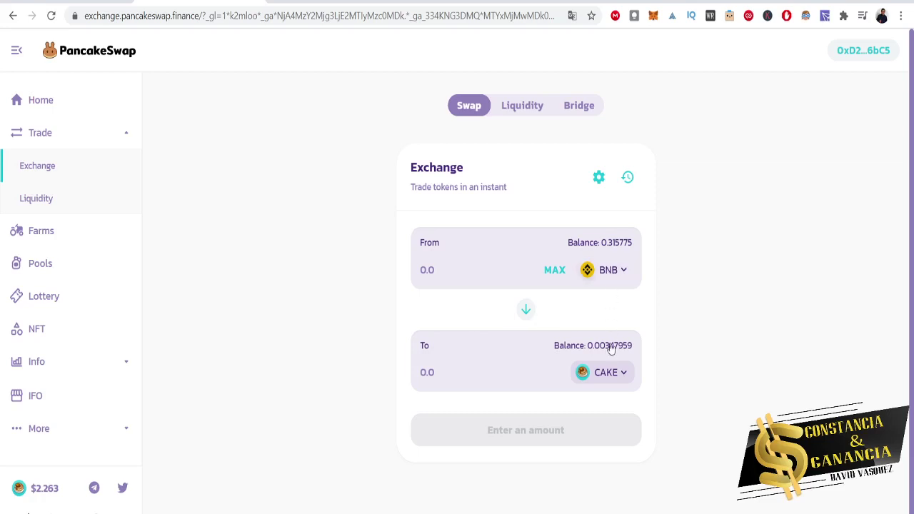
Set the swap to receive 3 CAKE, quoted at 0.136634 BNB with 0.1377 BNB maximum sold.
{"action": "left_click", "coordinate": [556, 270]}
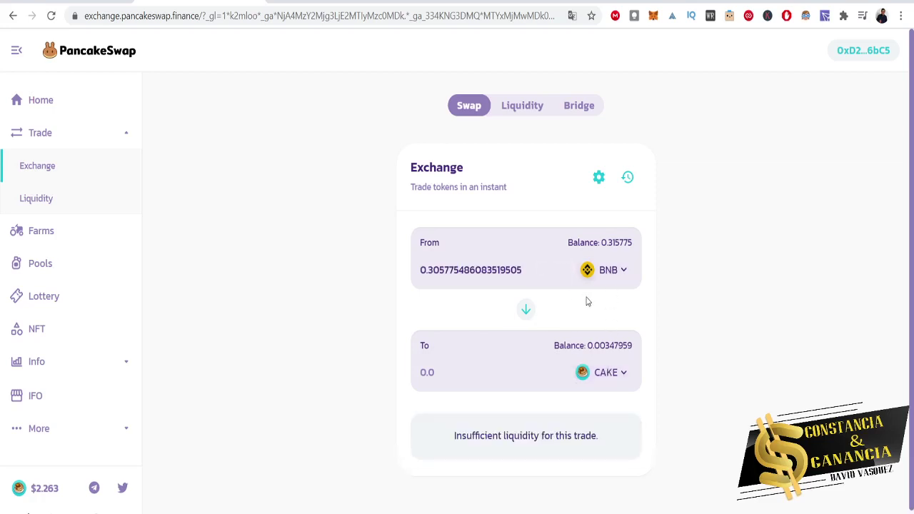
{"action": "double_click", "coordinate": [497, 368]}
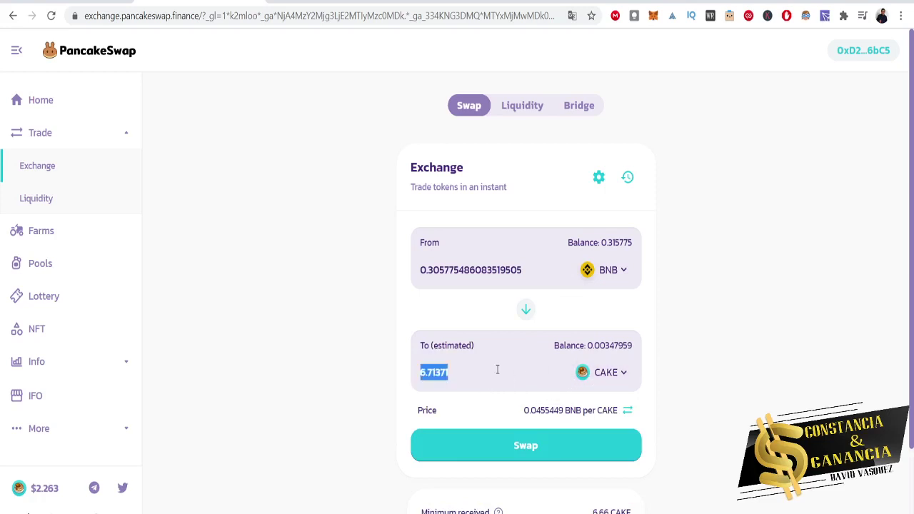
{"action": "type", "text": "3"}
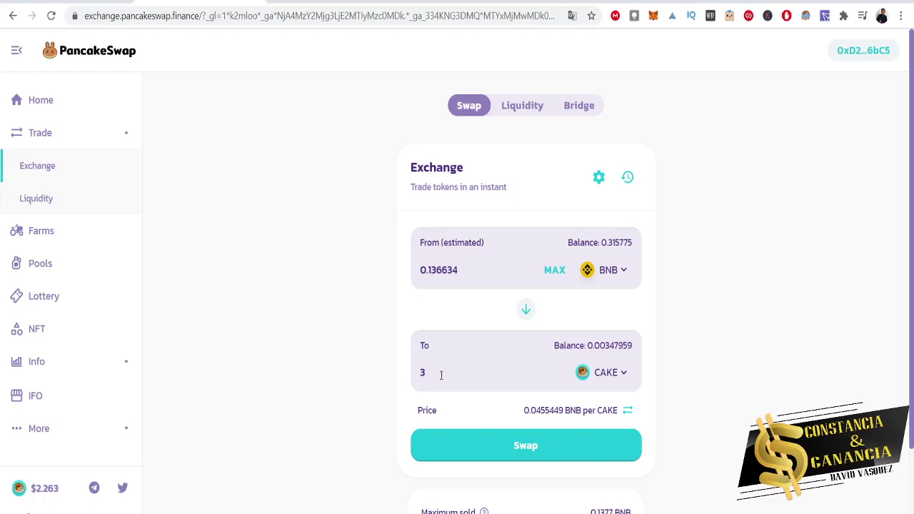
{"action": "double_click", "coordinate": [450, 271]}
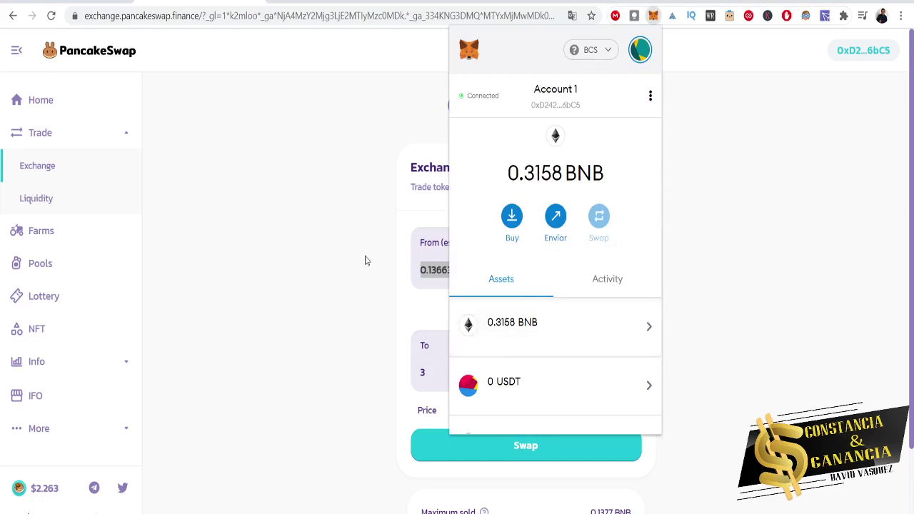
{"action": "left_click", "coordinate": [328, 298]}
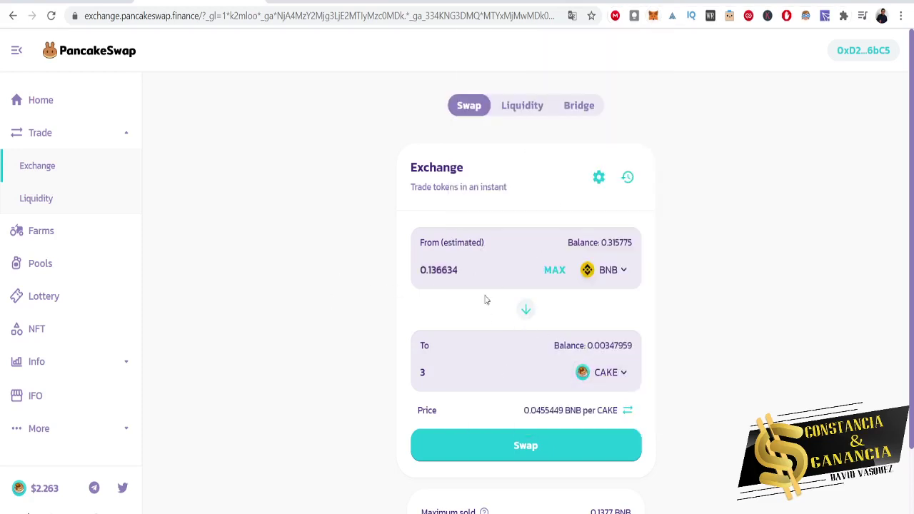
{"action": "scroll", "coordinate": [756, 357], "scroll_direction": "down", "scroll_amount": 2}
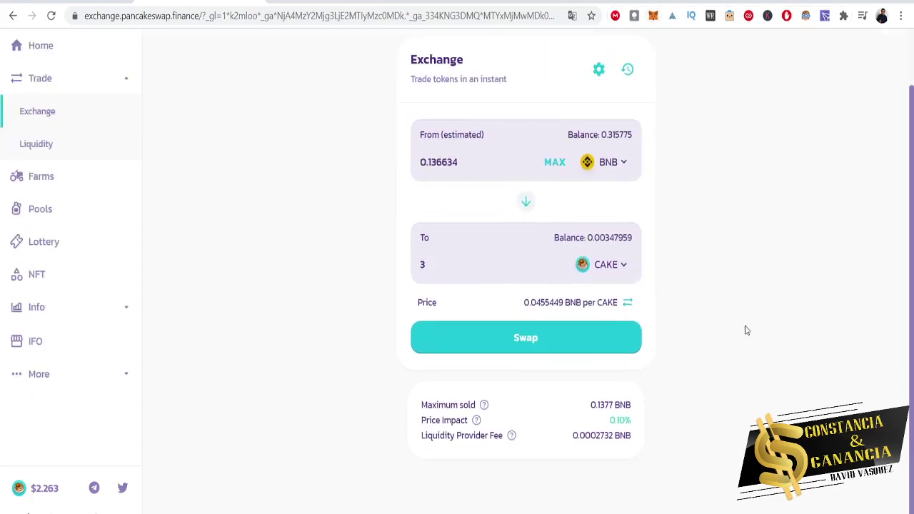
{"action": "scroll", "coordinate": [549, 371], "scroll_direction": "up", "scroll_amount": 2}
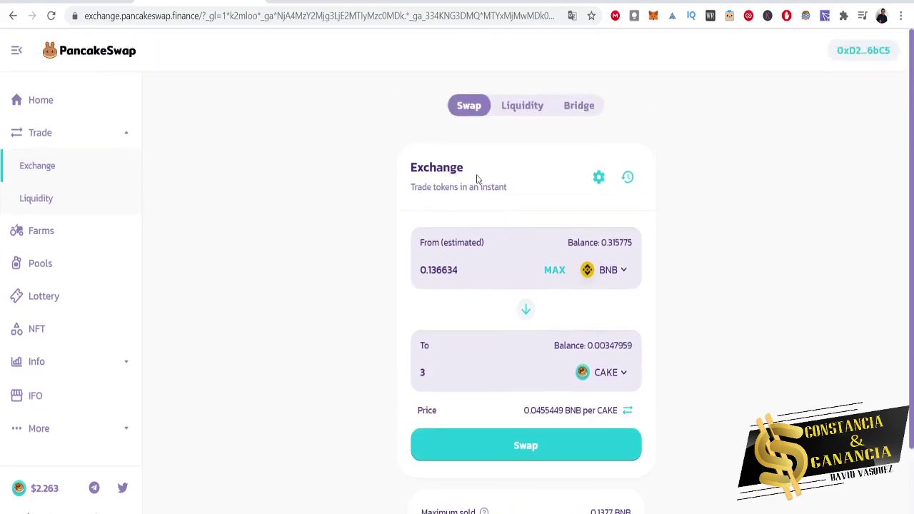
Confirm the 0.136634 BNB-for-3 CAKE swap in PancakeSwap and MetaMask, then dismiss the notice.
{"action": "left_click", "coordinate": [518, 461]}
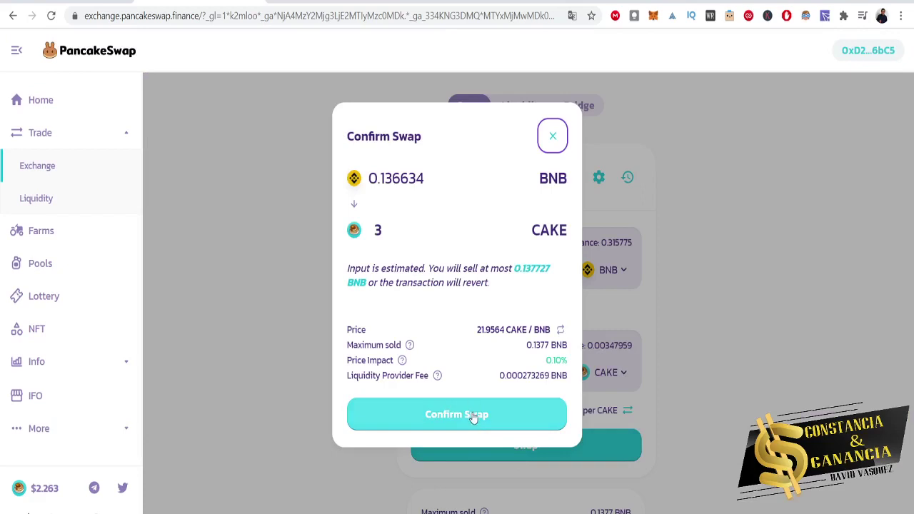
{"action": "left_click", "coordinate": [471, 416]}
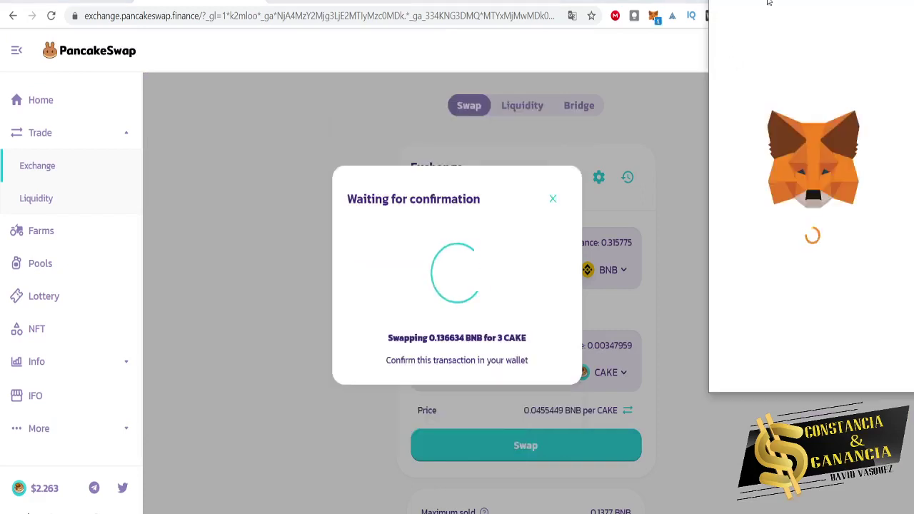
{"action": "left_click_drag", "start_coordinate": [768, 2], "coordinate": [598, 97]}
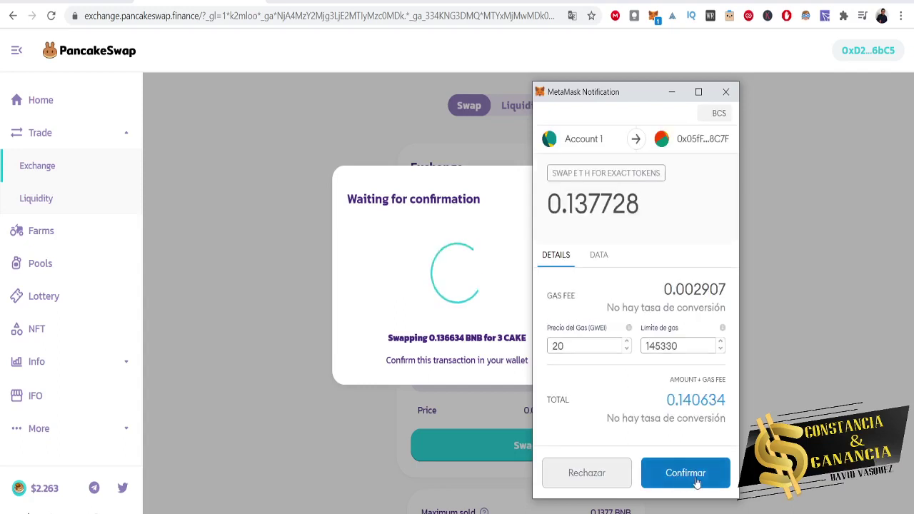
{"action": "left_click", "coordinate": [696, 481]}
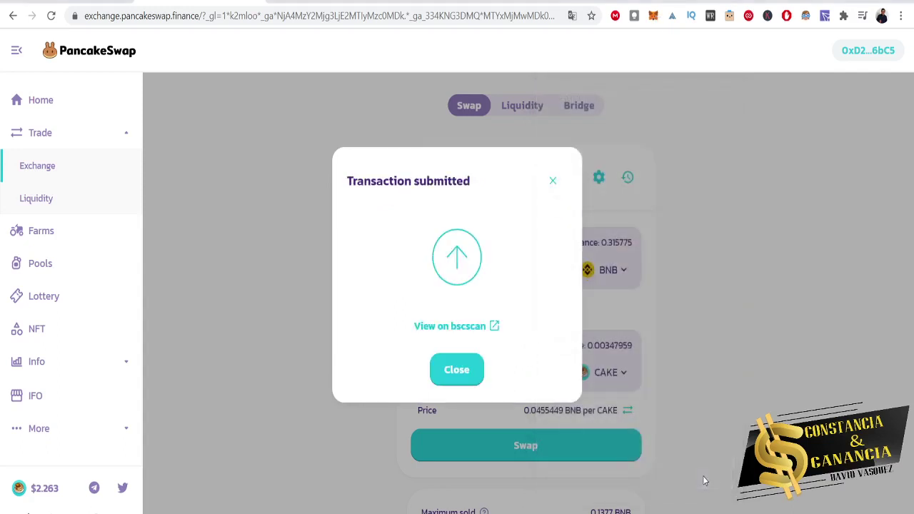
{"action": "left_click", "coordinate": [459, 370]}
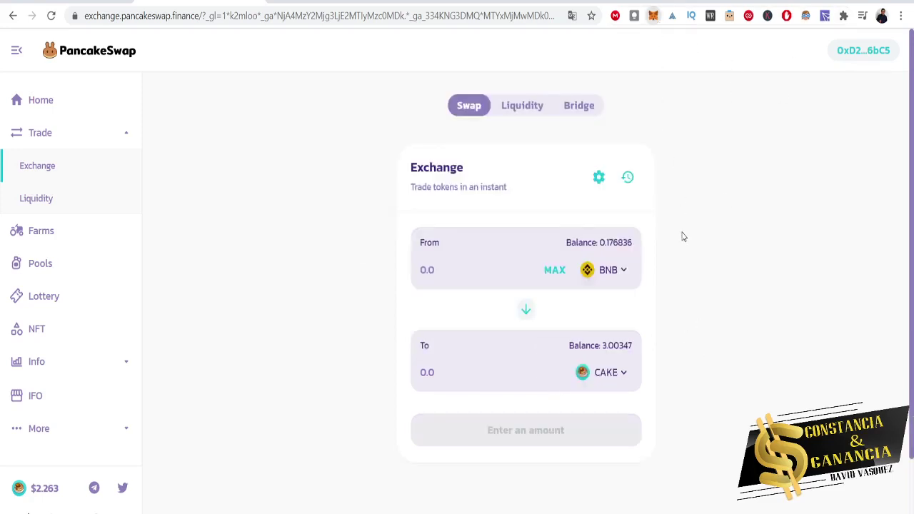
Check the new BNB balance in MetaMask, then go to the Liquidity panel showing no liquidity.
{"action": "key", "text": "alt+shift+m"}
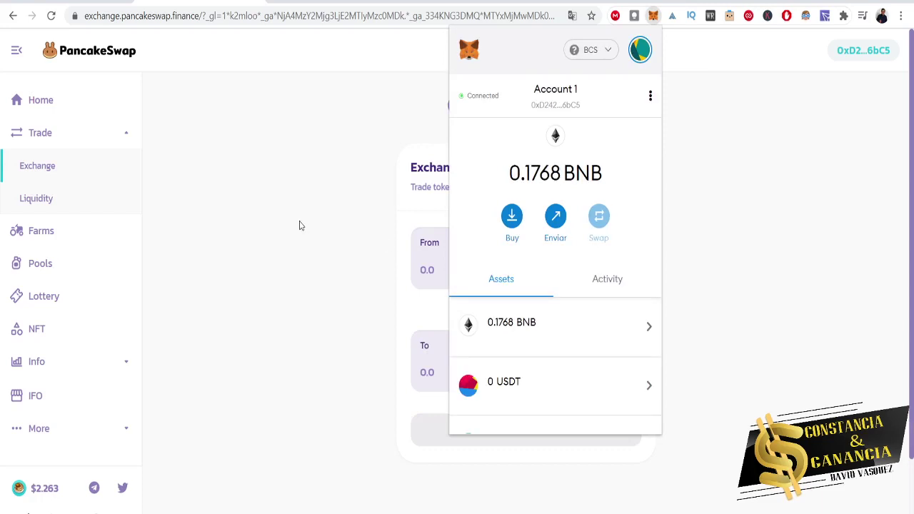
{"action": "scroll", "coordinate": [361, 316], "scroll_direction": "down", "scroll_amount": 1}
{"action": "scroll", "coordinate": [547, 346], "scroll_direction": "down", "scroll_amount": 2}
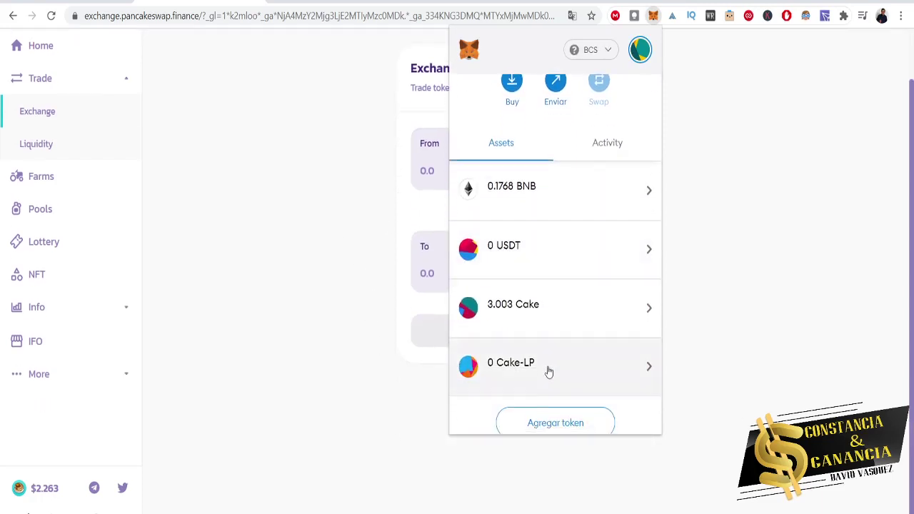
{"action": "scroll", "coordinate": [567, 312], "scroll_direction": "up", "scroll_amount": 2}
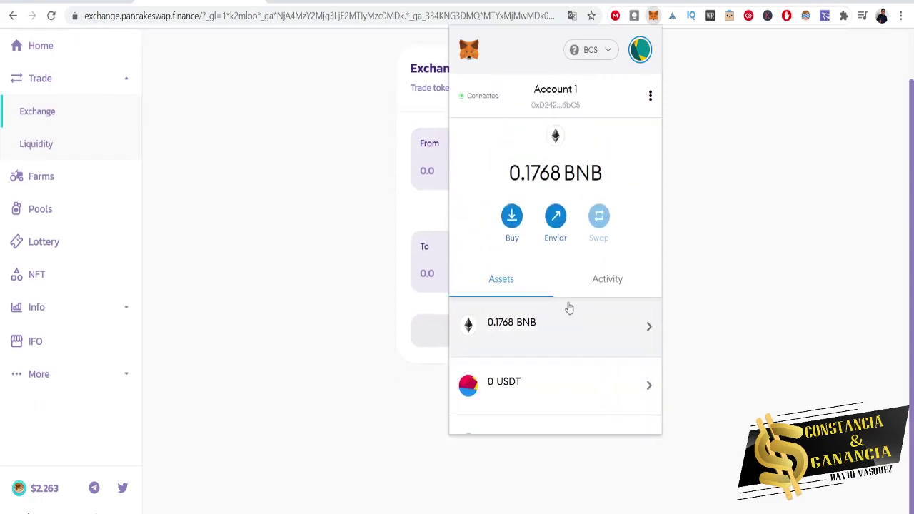
{"action": "left_click", "coordinate": [285, 328]}
{"action": "scroll", "coordinate": [285, 328], "scroll_direction": "up", "scroll_amount": 2}
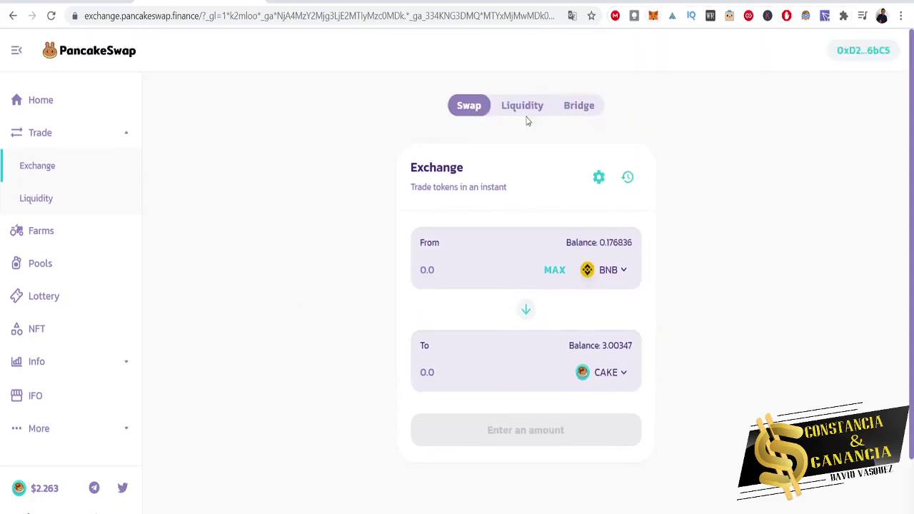
{"action": "left_click", "coordinate": [526, 110]}
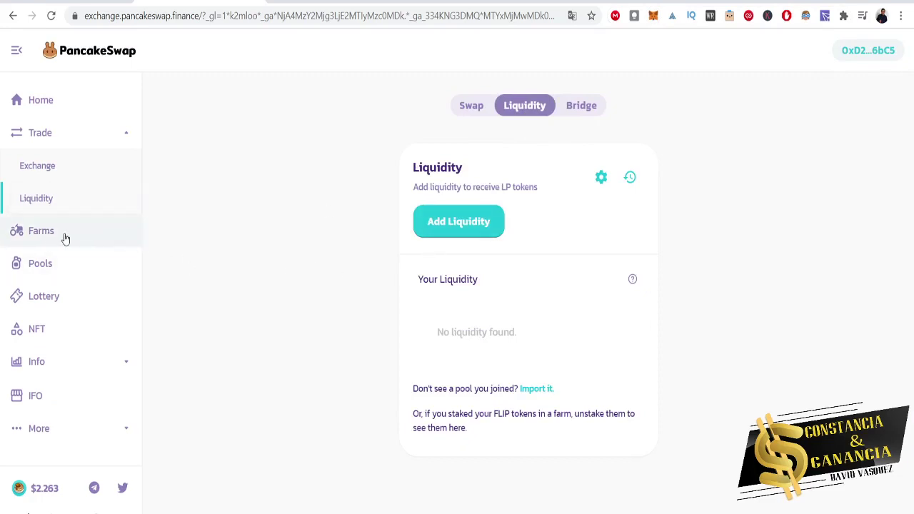
Load the Farms page with the CAKE-BNB LP farm, then move to the Impermanent Loss guide tab.
{"action": "left_click", "coordinate": [41, 228]}
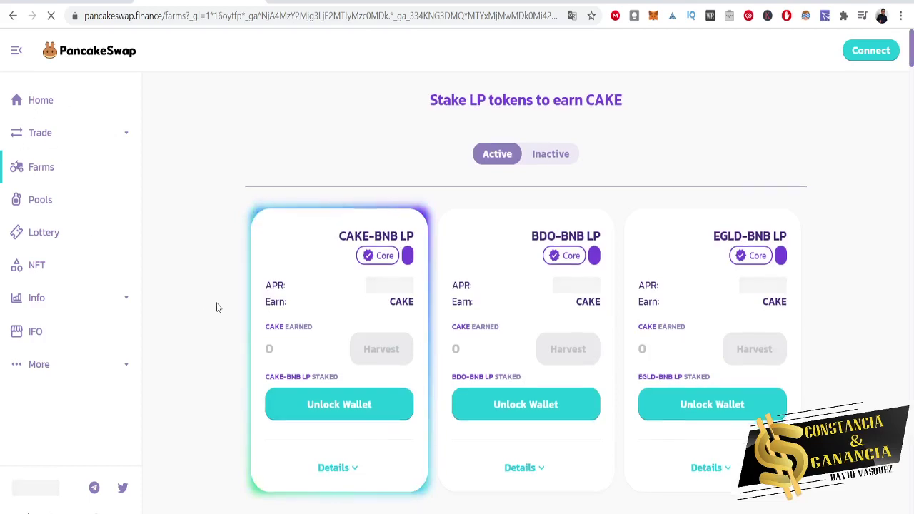
{"action": "scroll", "coordinate": [190, 291], "scroll_direction": "down", "scroll_amount": 1}
{"action": "scroll", "coordinate": [190, 291], "scroll_direction": "up", "scroll_amount": 1}
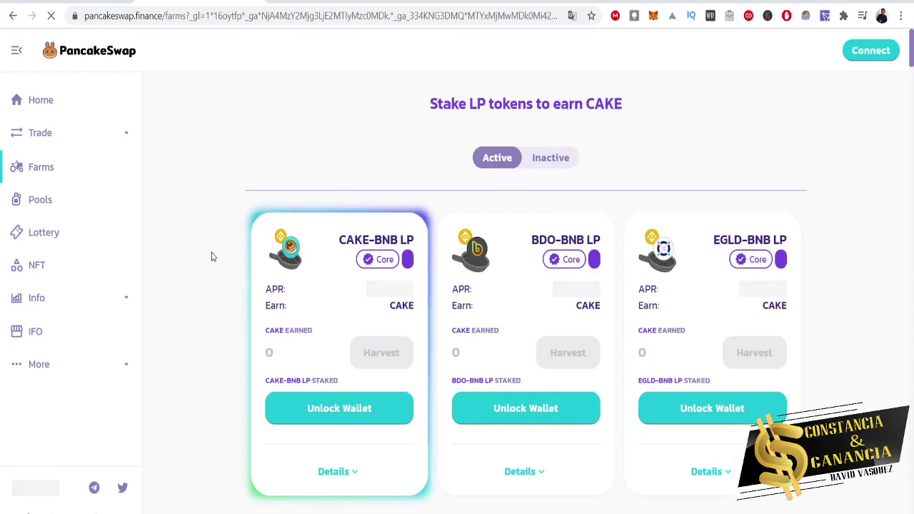
{"action": "key", "text": "ctrl+Tab"}
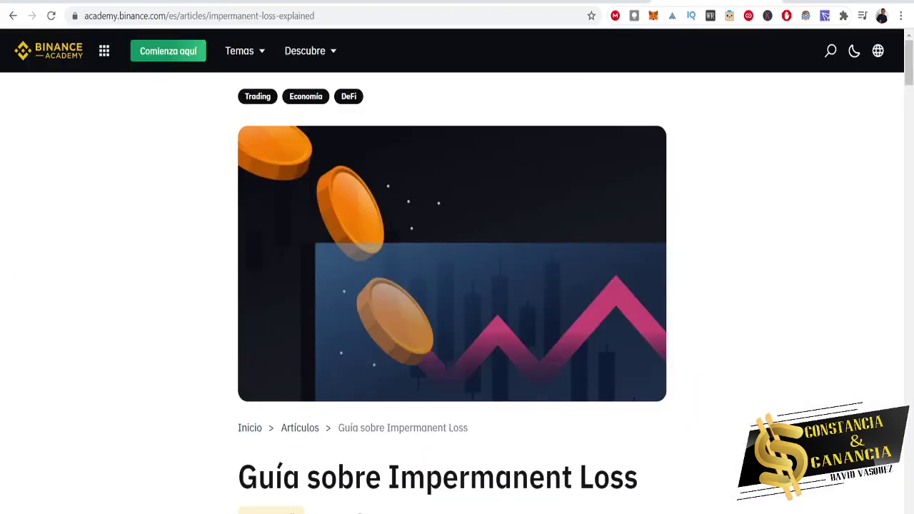
Read through the 'Guía sobre Impermanent Loss' article and return to its top.
{"action": "scroll", "coordinate": [756, 340], "scroll_direction": "down", "scroll_amount": 2}
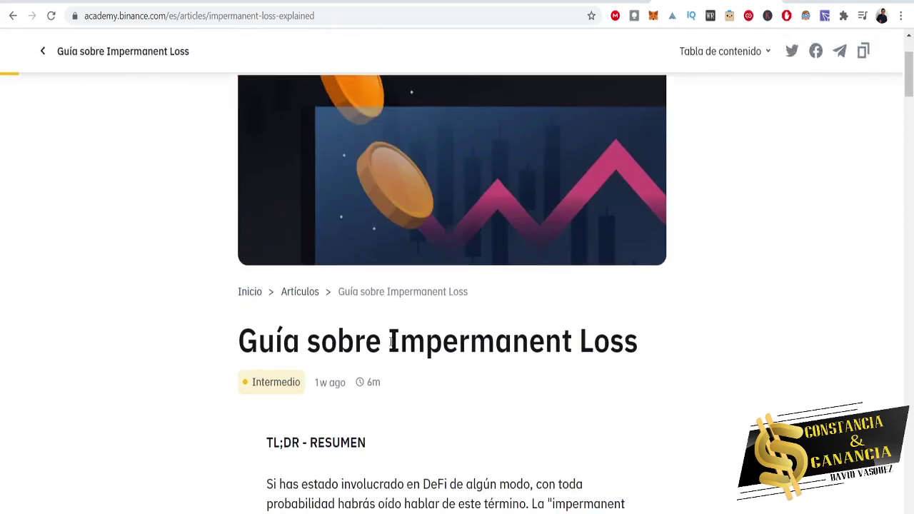
{"action": "scroll", "coordinate": [656, 348], "scroll_direction": "down", "scroll_amount": 4}
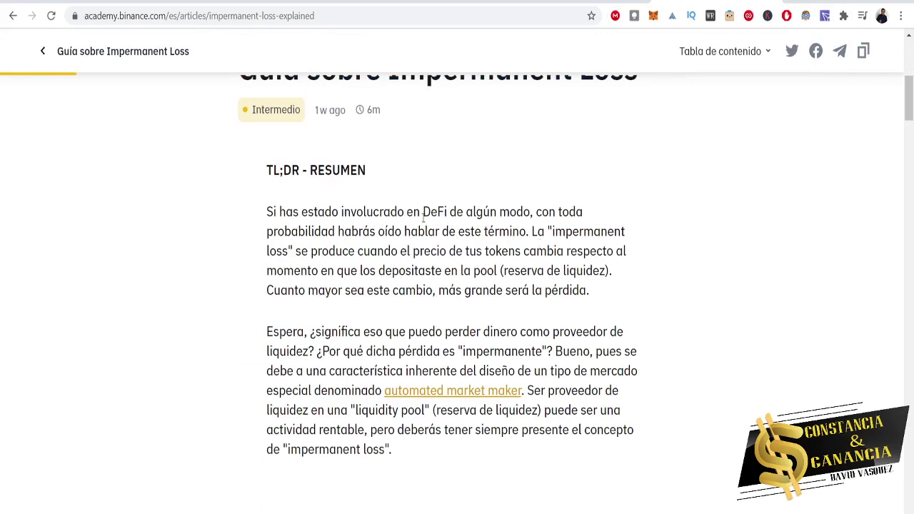
{"action": "left_click_drag", "start_coordinate": [446, 211], "coordinate": [449, 212]}
{"action": "scroll", "coordinate": [462, 371], "scroll_direction": "up", "scroll_amount": 4}
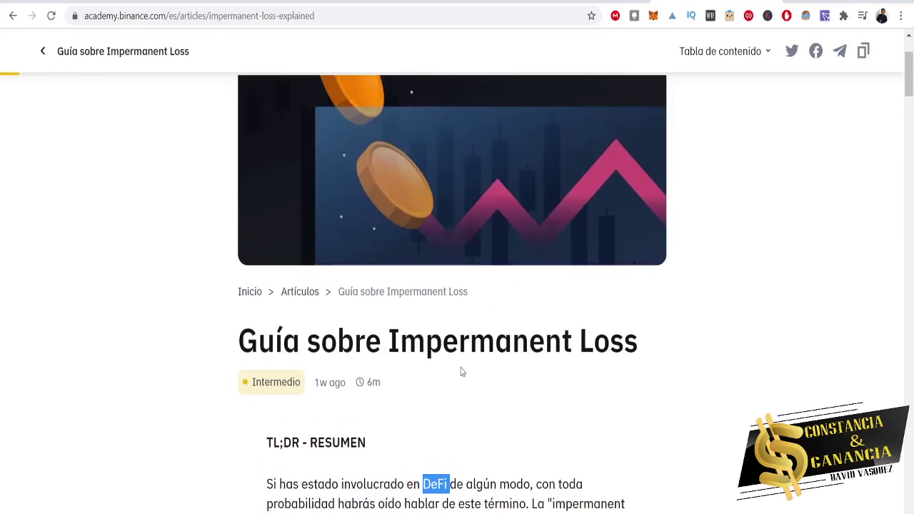
{"action": "left_click_drag", "start_coordinate": [391, 339], "coordinate": [667, 402]}
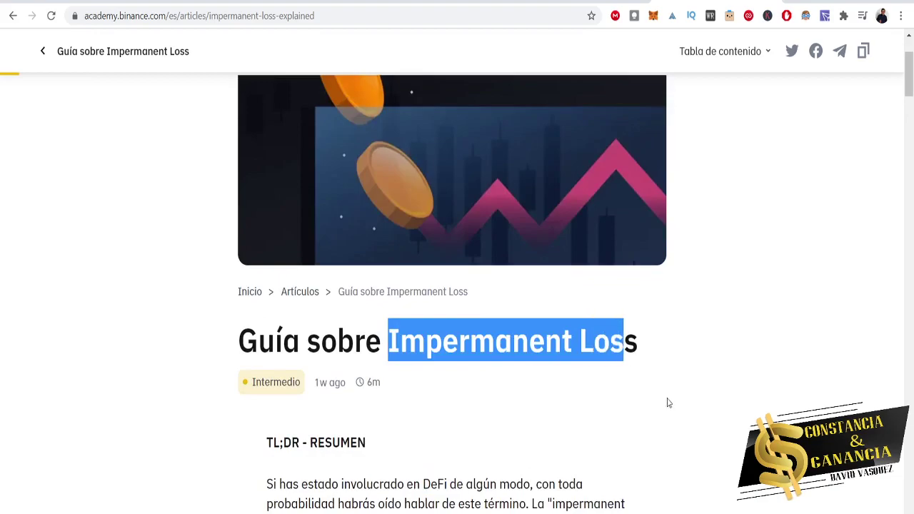
{"action": "scroll", "coordinate": [667, 402], "scroll_direction": "down", "scroll_amount": 4}
{"action": "scroll", "coordinate": [673, 359], "scroll_direction": "down", "scroll_amount": 10}
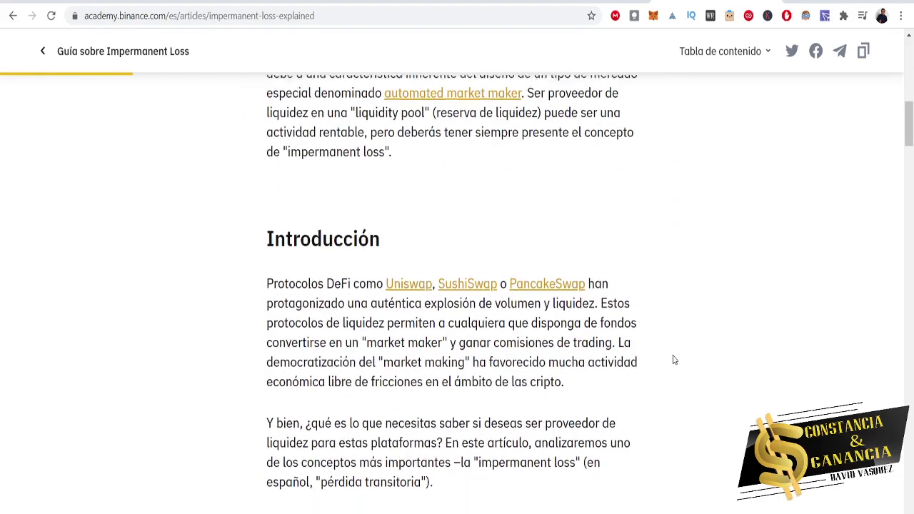
{"action": "scroll", "coordinate": [672, 360], "scroll_direction": "down", "scroll_amount": 9}
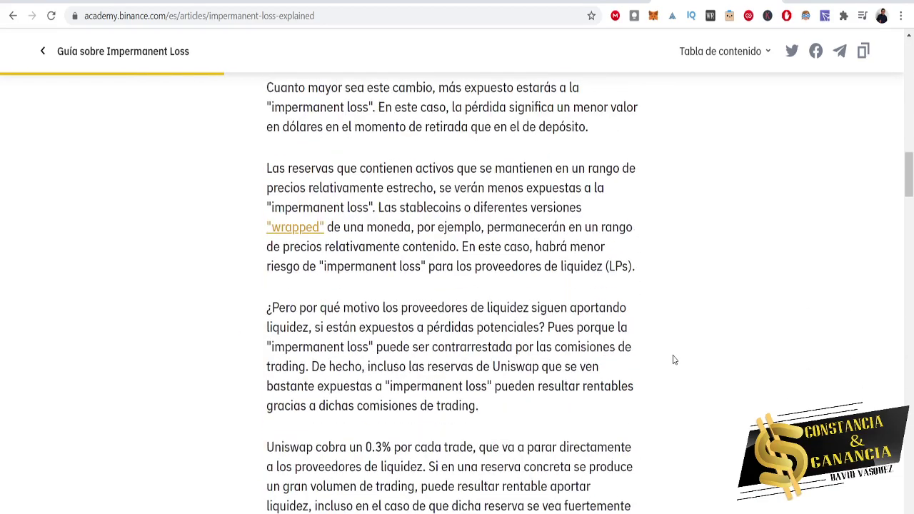
{"action": "scroll", "coordinate": [672, 359], "scroll_direction": "down", "scroll_amount": 10}
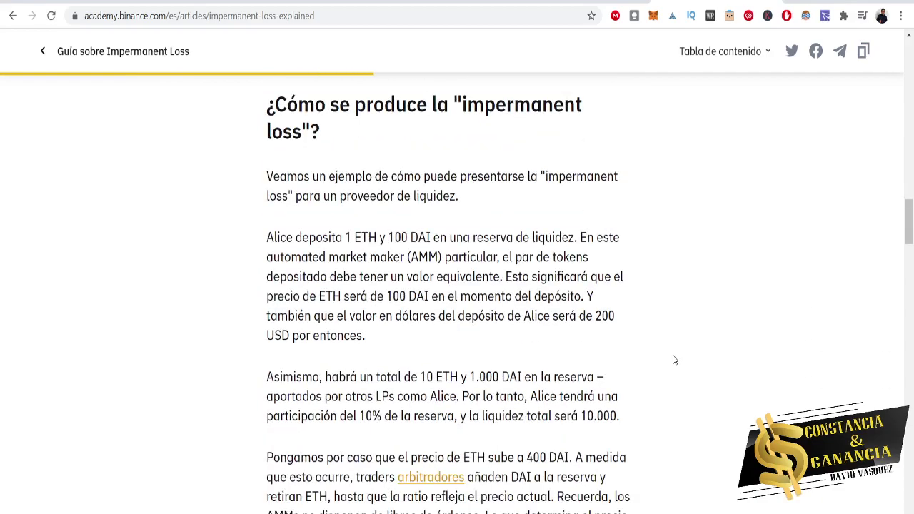
{"action": "scroll", "coordinate": [673, 360], "scroll_direction": "down", "scroll_amount": 5}
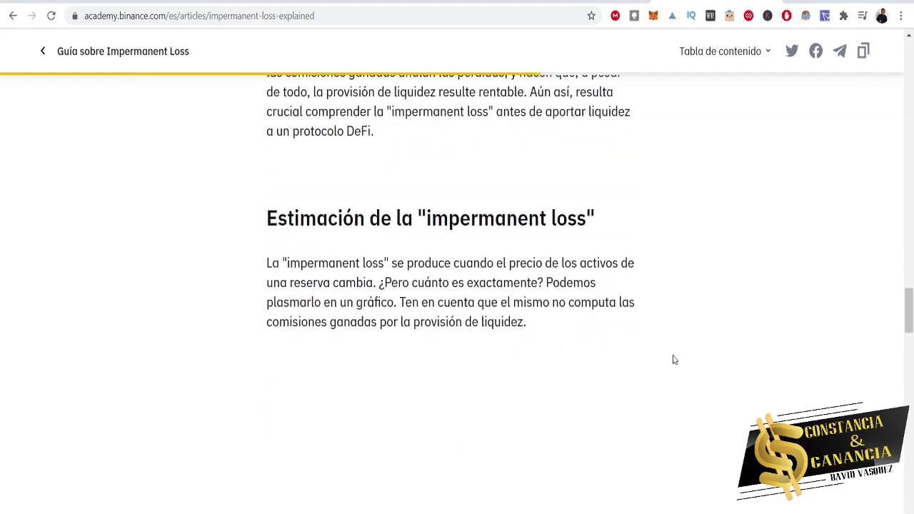
{"action": "scroll", "coordinate": [672, 360], "scroll_direction": "down", "scroll_amount": 6}
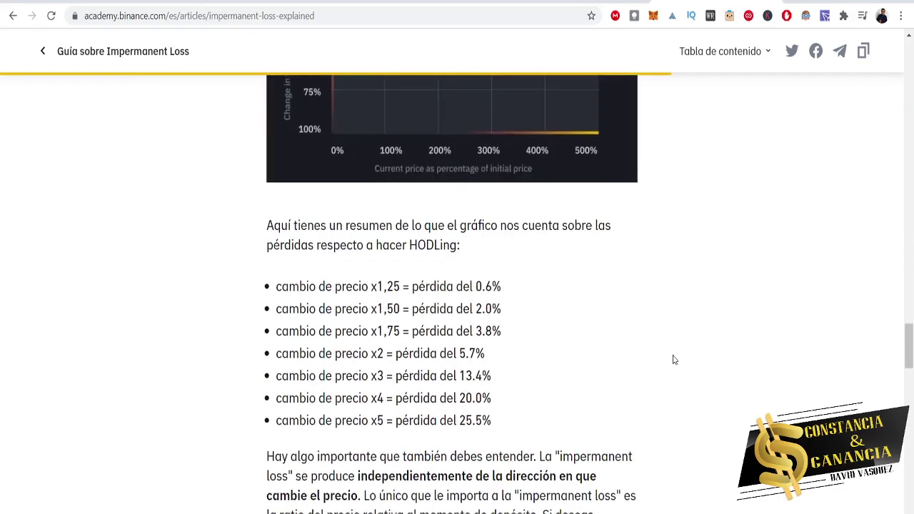
{"action": "scroll", "coordinate": [673, 360], "scroll_direction": "down", "scroll_amount": 6}
{"action": "scroll", "coordinate": [672, 360], "scroll_direction": "down", "scroll_amount": 7}
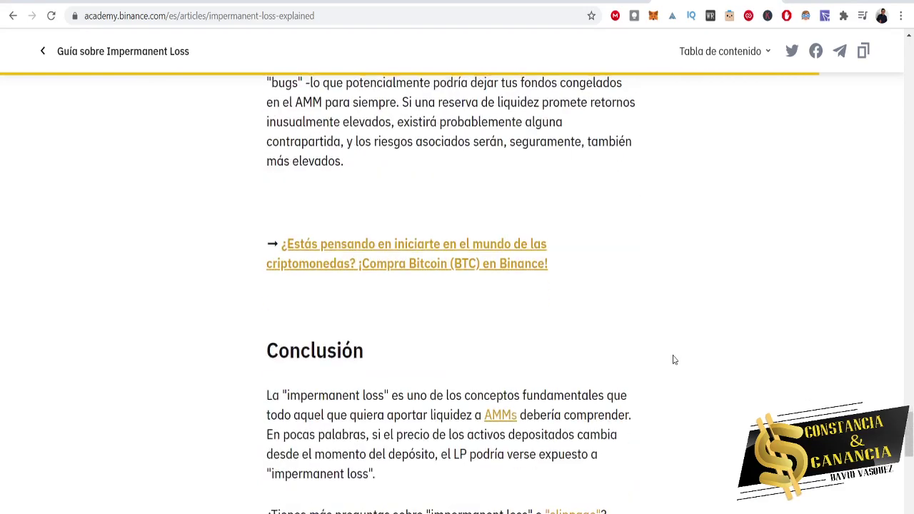
{"action": "key", "text": "Home"}
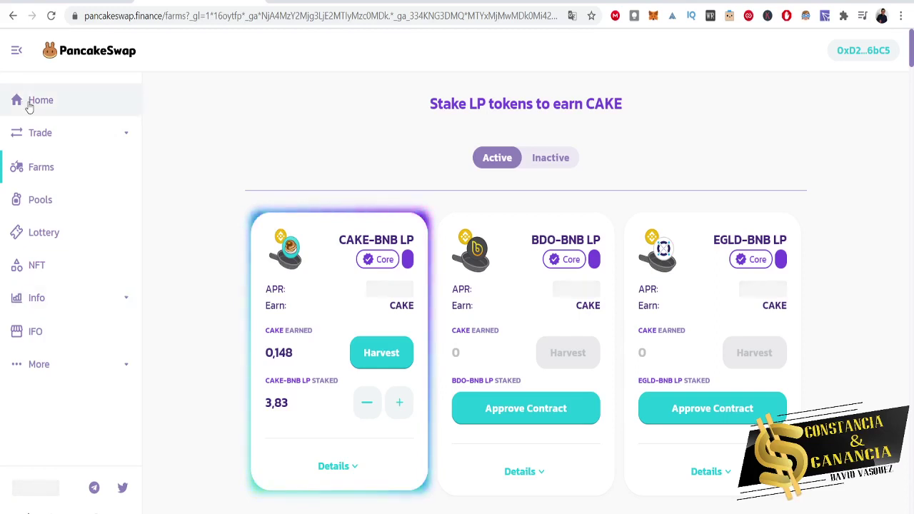
Go to Trade > Liquidity and start adding new liquidity.
{"action": "left_click", "coordinate": [112, 145]}
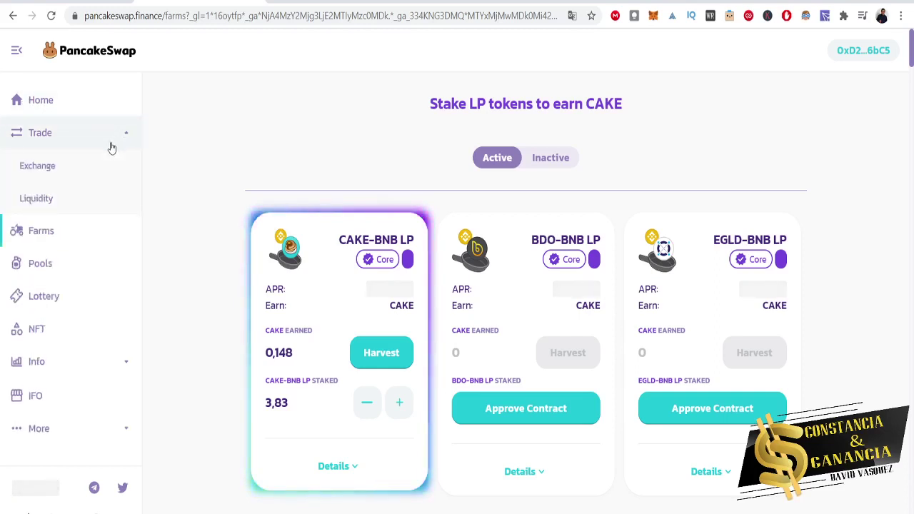
{"action": "left_click", "coordinate": [47, 206]}
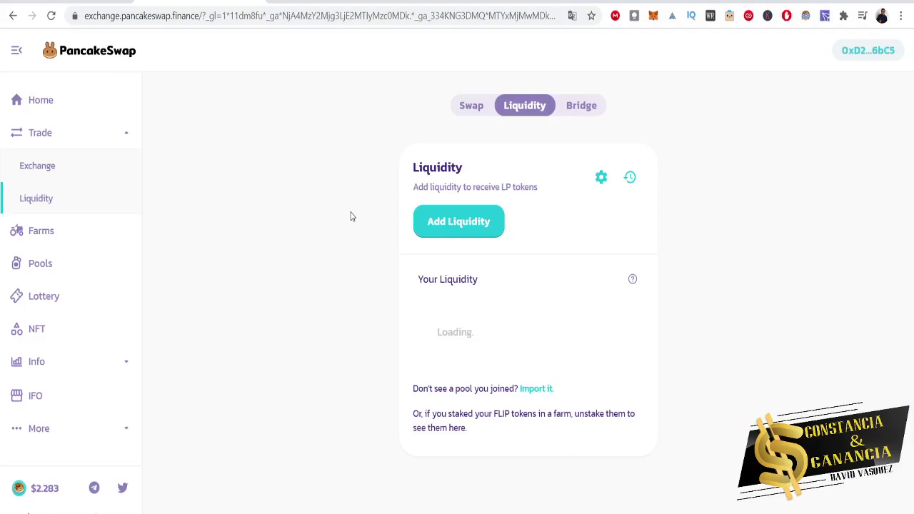
{"action": "left_click", "coordinate": [481, 237]}
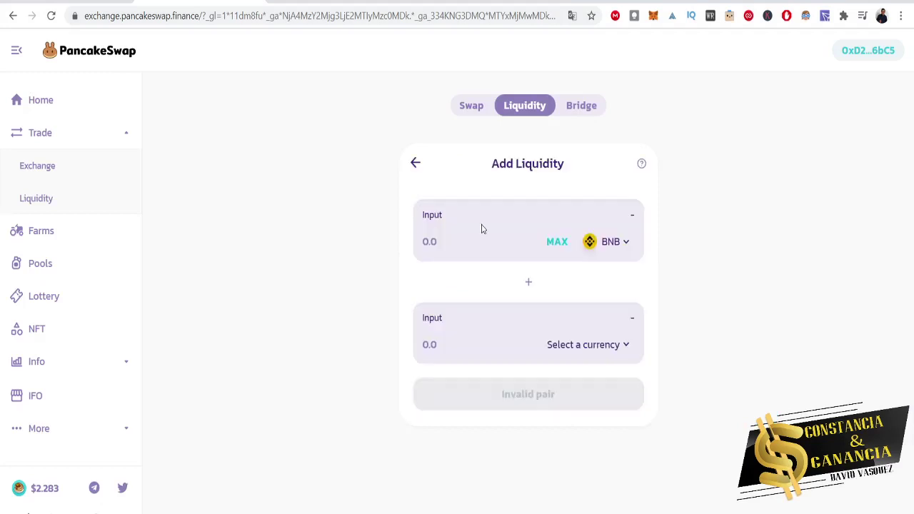
Pair BNB with CAKE as the second token, showing 22 CAKE per BNB.
{"action": "left_click", "coordinate": [605, 356]}
{"action": "scroll", "coordinate": [389, 397], "scroll_direction": "down", "scroll_amount": 6}
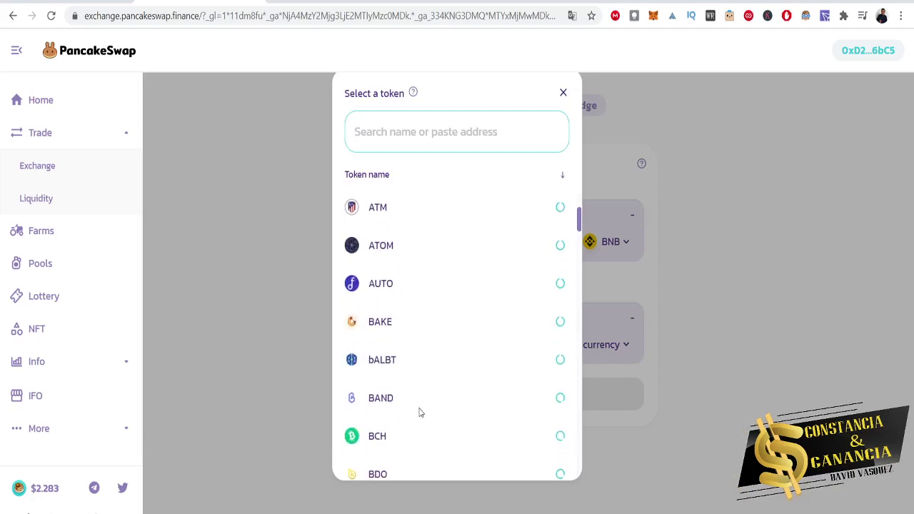
{"action": "scroll", "coordinate": [449, 357], "scroll_direction": "down", "scroll_amount": 6}
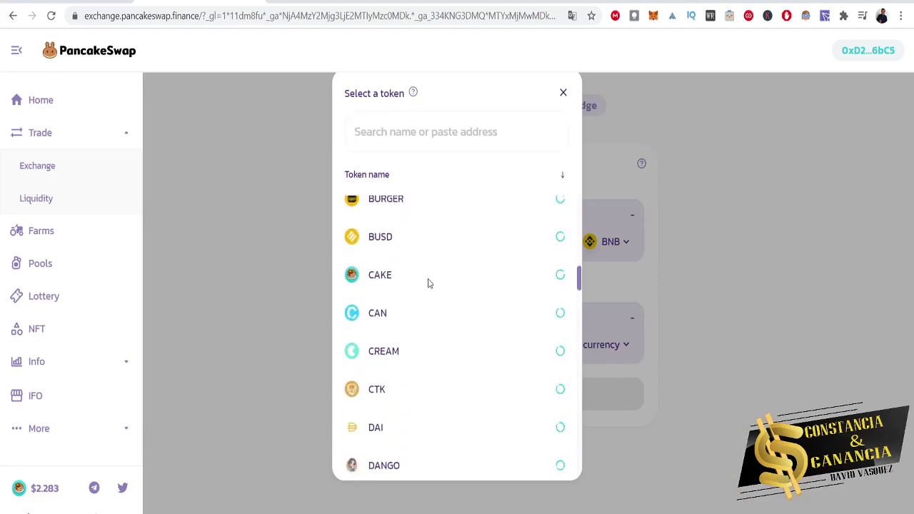
{"action": "left_click", "coordinate": [428, 283]}
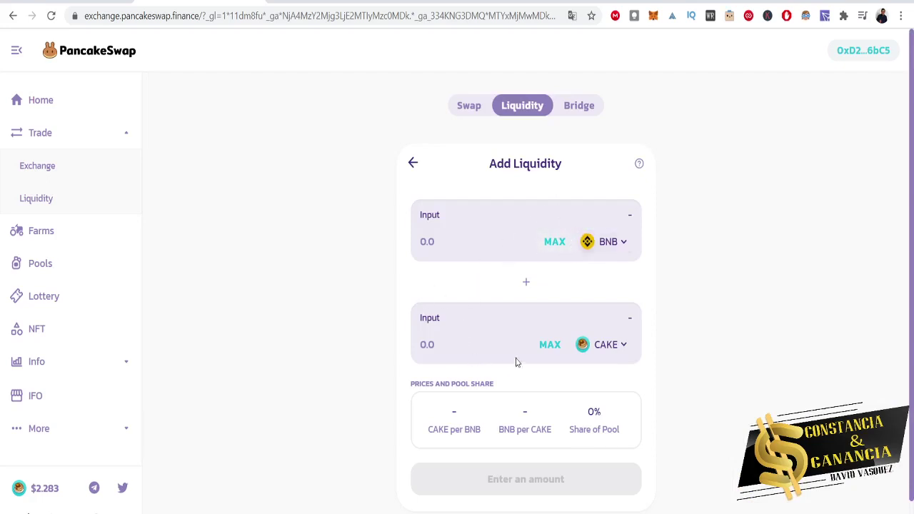
{"action": "left_click", "coordinate": [546, 349]}
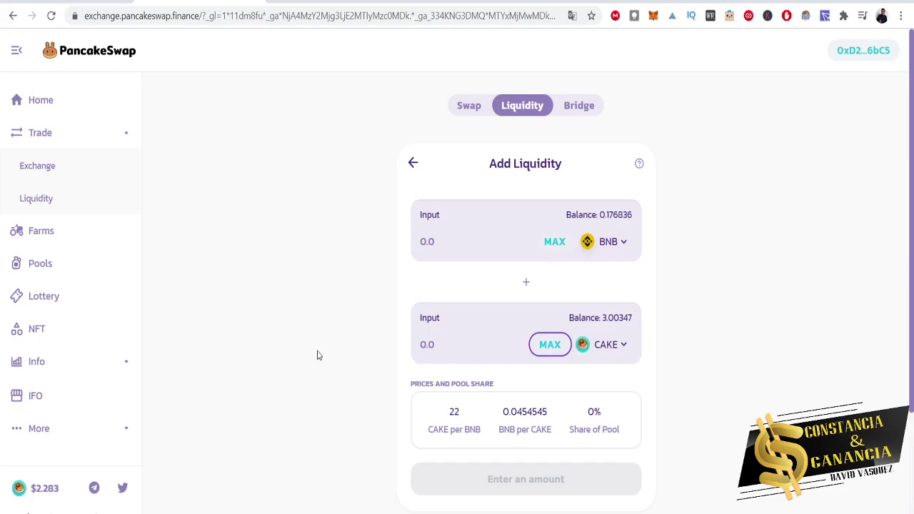
Supply the maximum 3.00347 CAKE with 0.136521 BNB and approve it in MetaMask.
{"action": "left_click", "coordinate": [549, 349]}
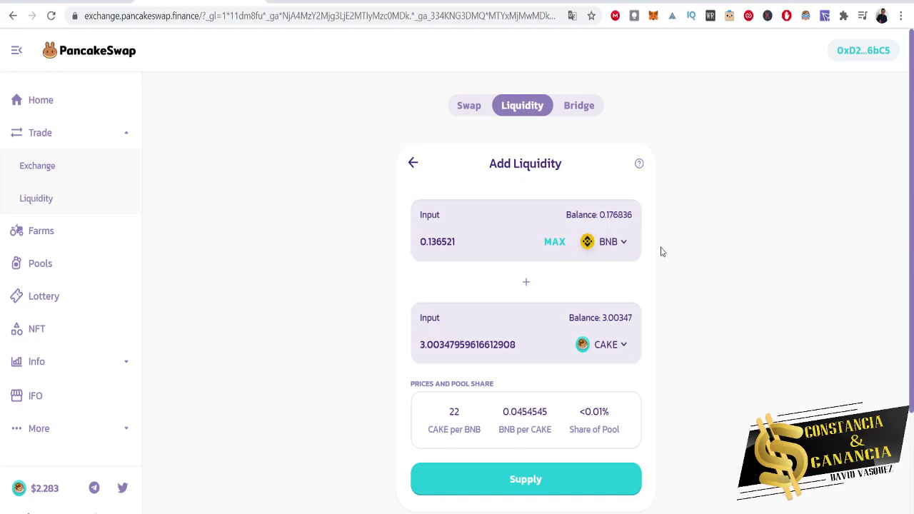
{"action": "scroll", "coordinate": [666, 285], "scroll_direction": "down", "scroll_amount": 3}
{"action": "scroll", "coordinate": [683, 322], "scroll_direction": "up", "scroll_amount": 2}
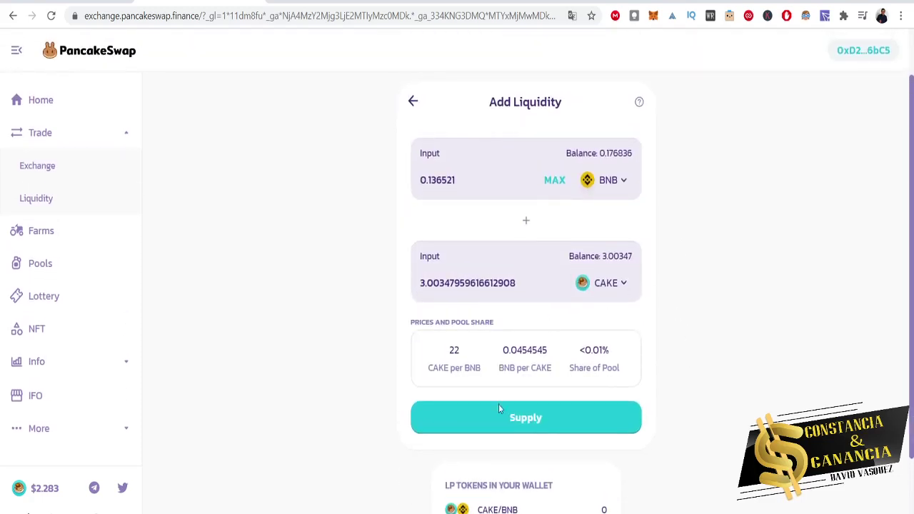
{"action": "left_click", "coordinate": [584, 424]}
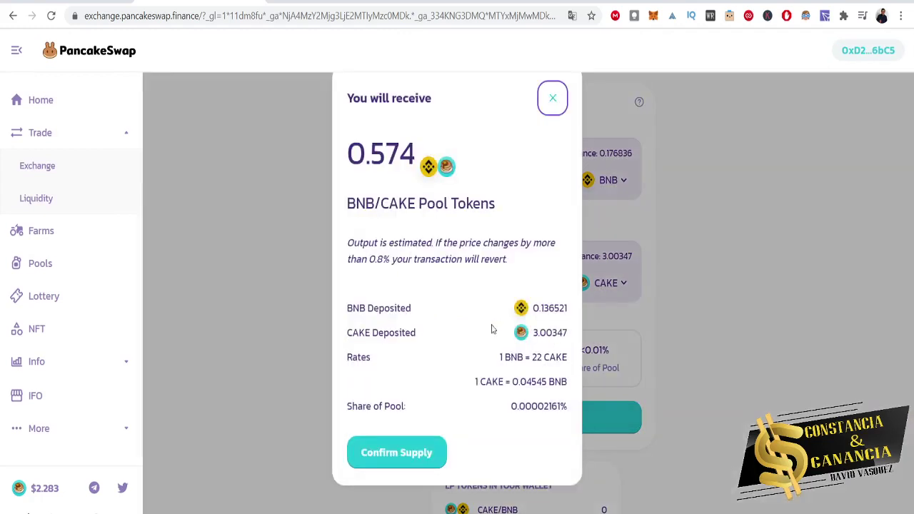
{"action": "left_click", "coordinate": [400, 460]}
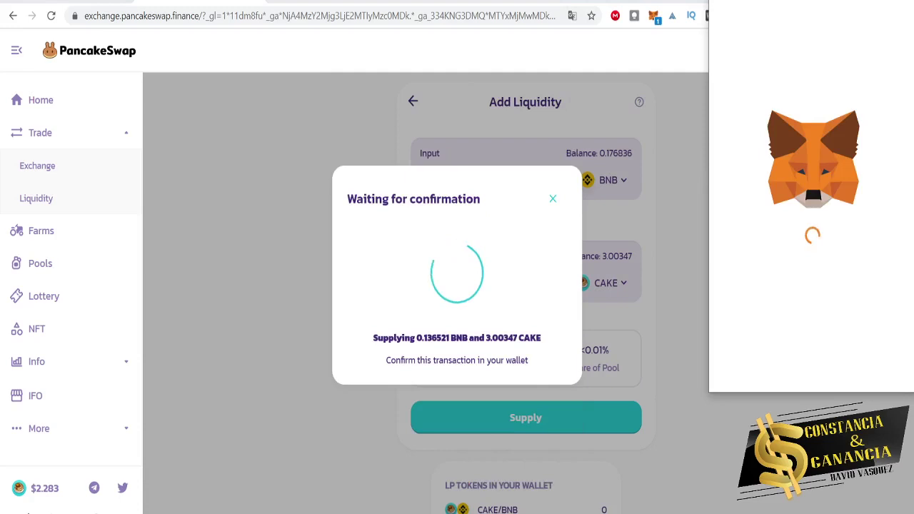
{"action": "left_click_drag", "start_coordinate": [783, 0], "coordinate": [304, 85]}
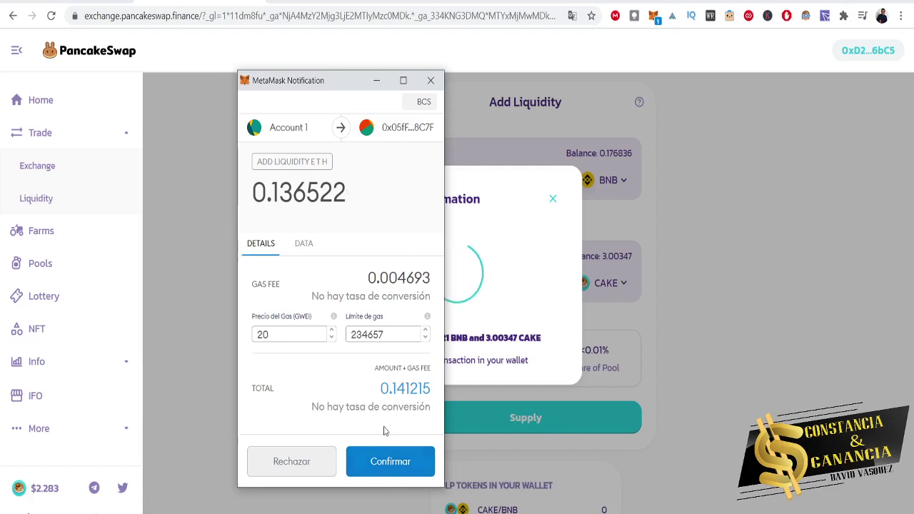
{"action": "left_click", "coordinate": [388, 466]}
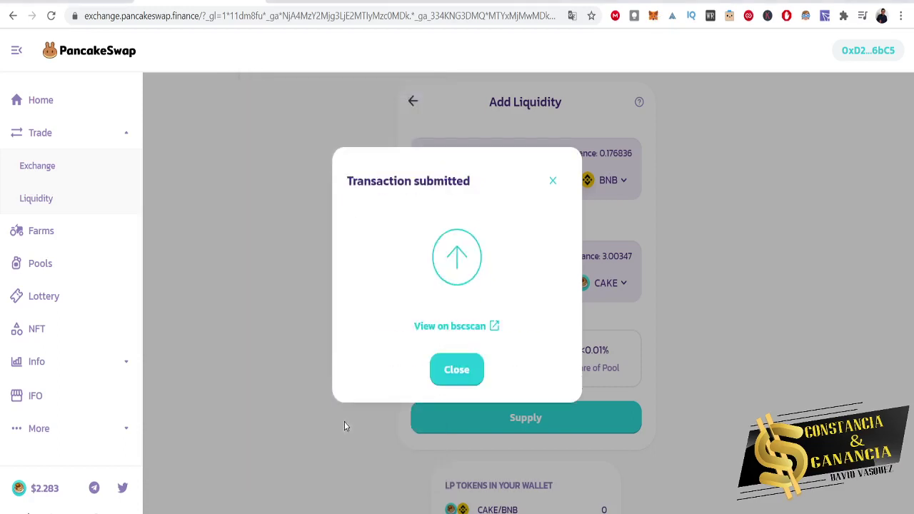
Verify the CAKE-BNB liquidity transaction succeeded on BscScan, then dismiss PancakeSwap's submitted notice.
{"action": "scroll", "coordinate": [344, 422], "scroll_direction": "down", "scroll_amount": 1}
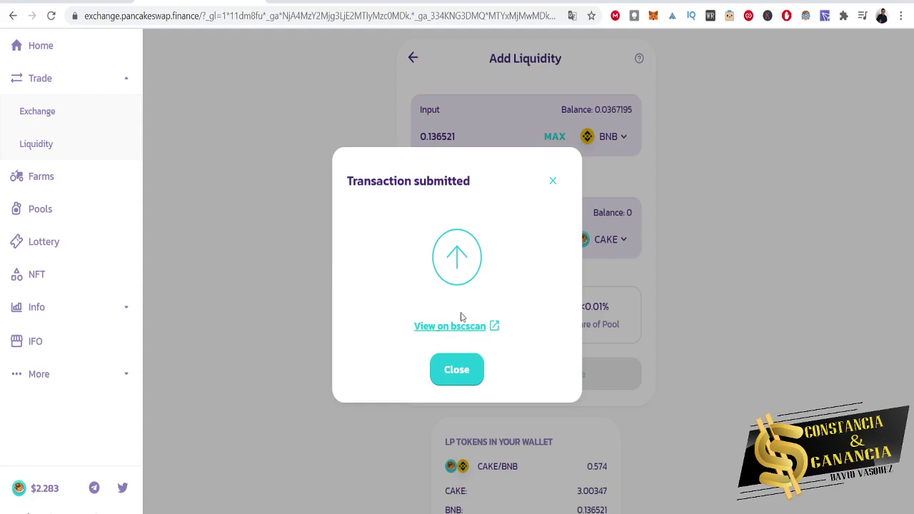
{"action": "left_click", "coordinate": [463, 329]}
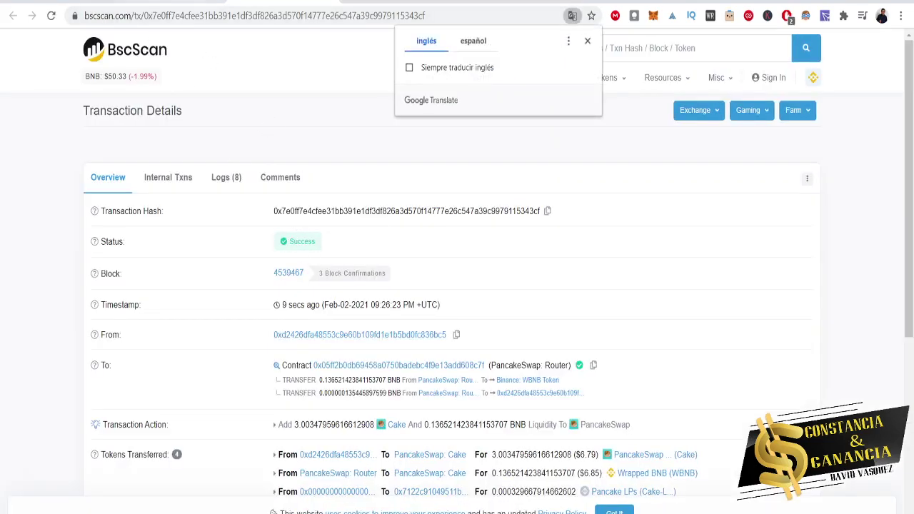
{"action": "key", "text": "ctrl+w"}
{"action": "left_click", "coordinate": [456, 370]}
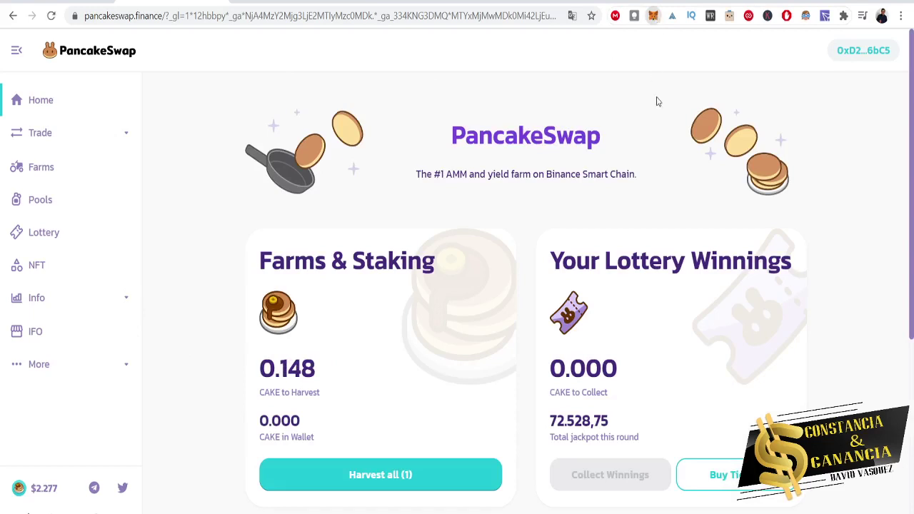
Confirm 0.574 Cake-LP in the MetaMask assets, then go to the Farms page.
{"action": "key", "text": "alt+shift+m"}
{"action": "scroll", "coordinate": [606, 234], "scroll_direction": "down", "scroll_amount": 1}
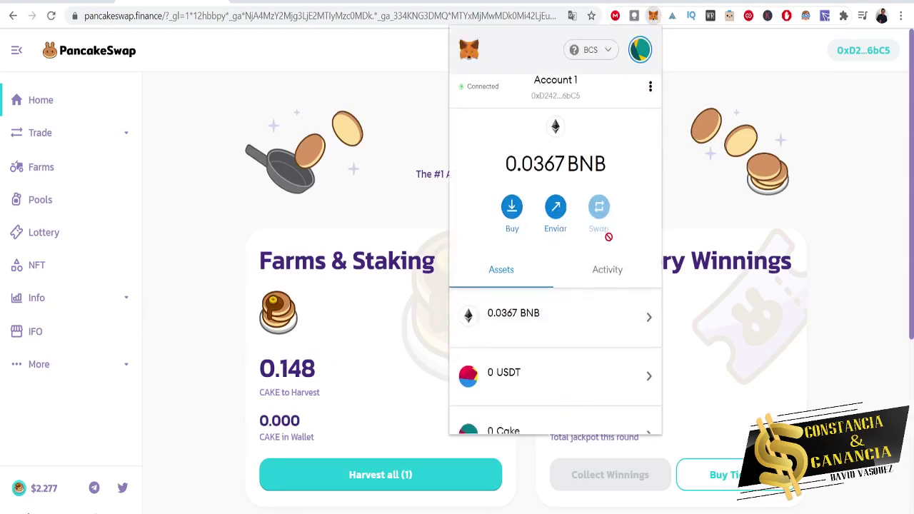
{"action": "scroll", "coordinate": [586, 326], "scroll_direction": "down", "scroll_amount": 1}
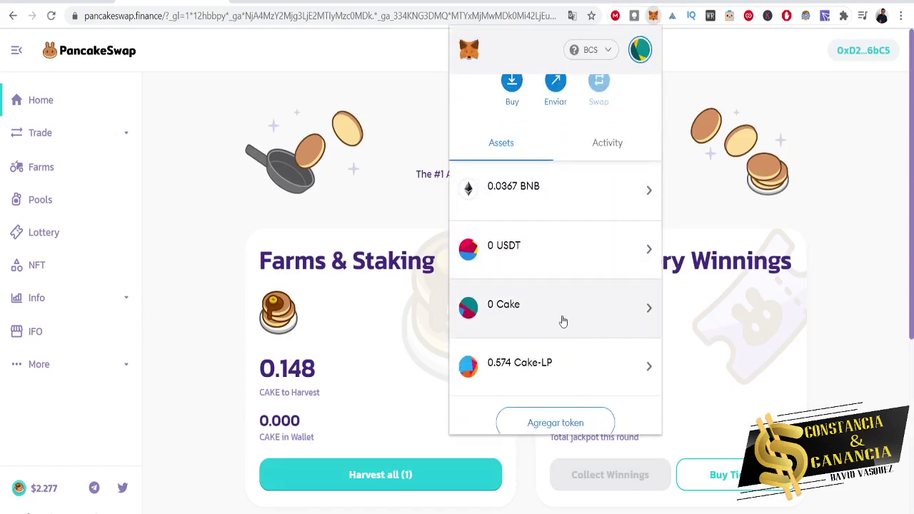
{"action": "scroll", "coordinate": [606, 285], "scroll_direction": "up", "scroll_amount": 1}
{"action": "scroll", "coordinate": [586, 270], "scroll_direction": "down", "scroll_amount": 1}
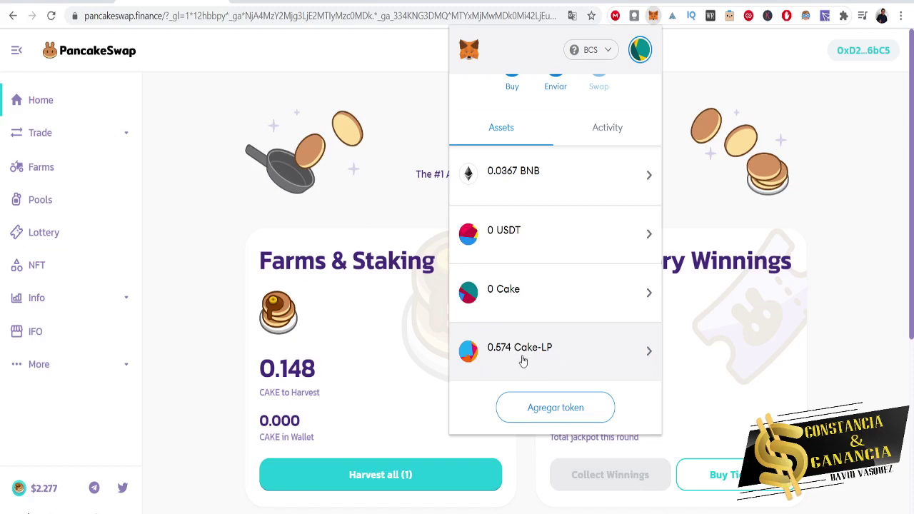
{"action": "left_click", "coordinate": [224, 298]}
{"action": "left_click", "coordinate": [35, 180]}
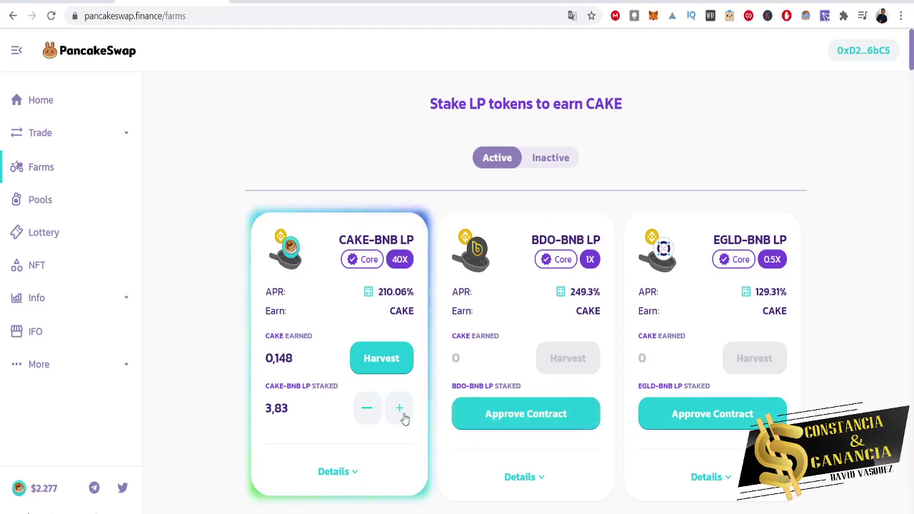
Expand the CAKE-BNB LP farm's details and review its total liquidity figure.
{"action": "scroll", "coordinate": [292, 418], "scroll_direction": "down", "scroll_amount": 2}
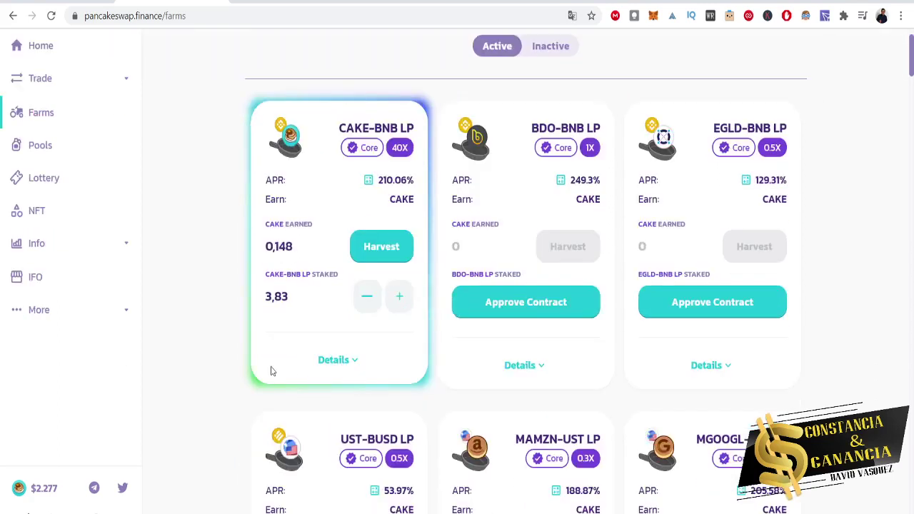
{"action": "left_click", "coordinate": [335, 361]}
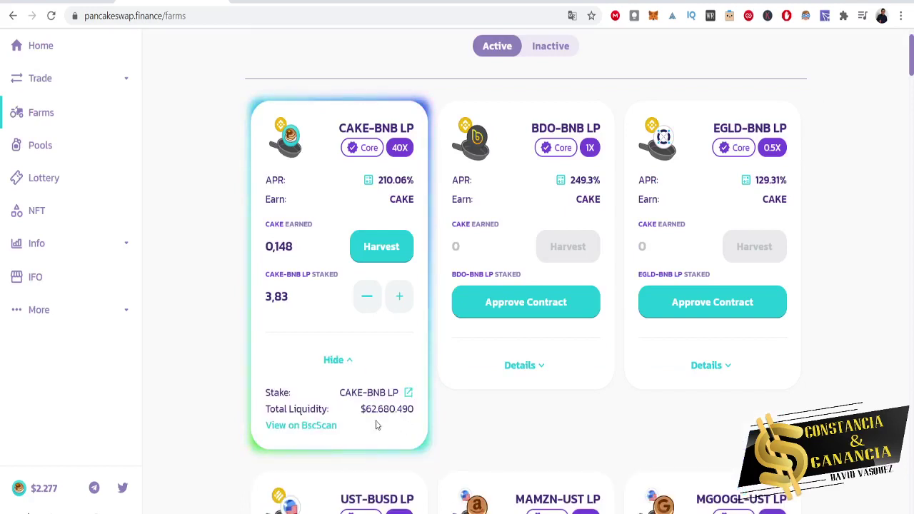
{"action": "left_click_drag", "start_coordinate": [389, 408], "coordinate": [395, 409]}
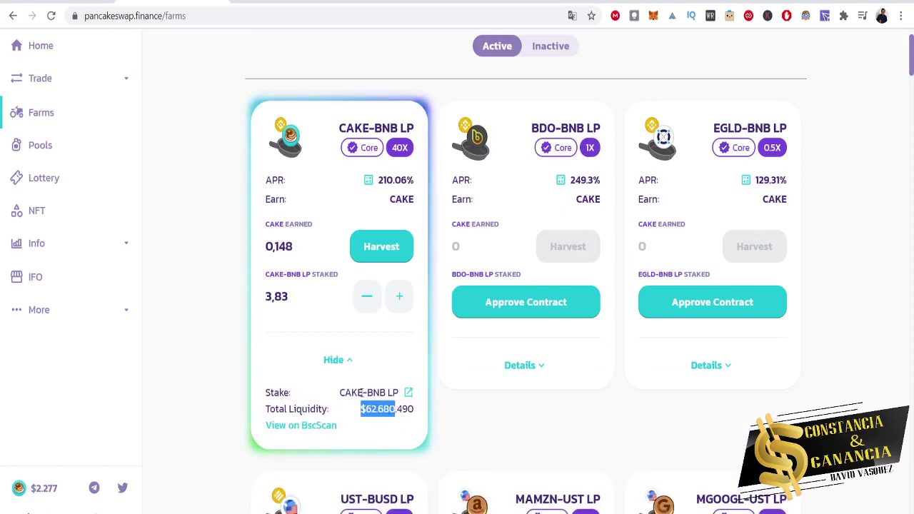
{"action": "left_click", "coordinate": [371, 422]}
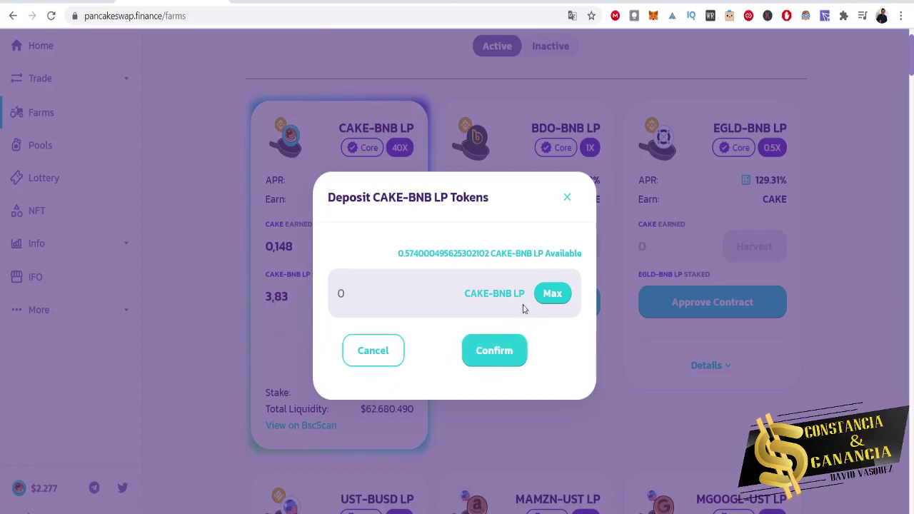
Deposit the maximum 0.574 CAKE-BNB LP into the farm and approve it in MetaMask.
{"action": "left_click", "coordinate": [551, 296]}
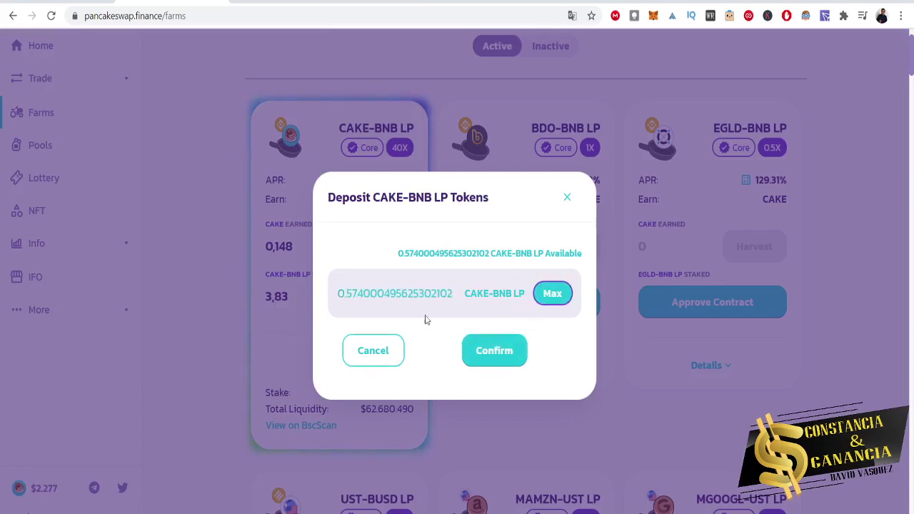
{"action": "left_click", "coordinate": [503, 351]}
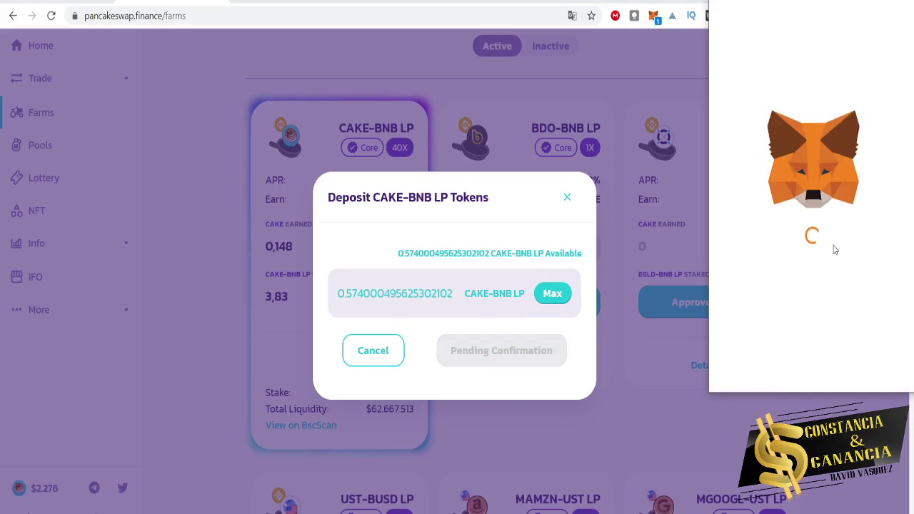
{"action": "left_click_drag", "start_coordinate": [790, 5], "coordinate": [705, 77]}
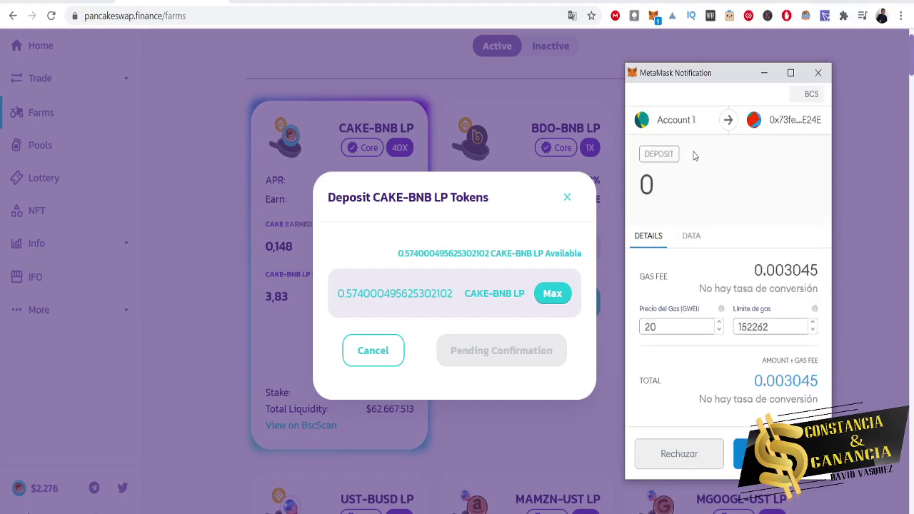
{"action": "left_click", "coordinate": [599, 341]}
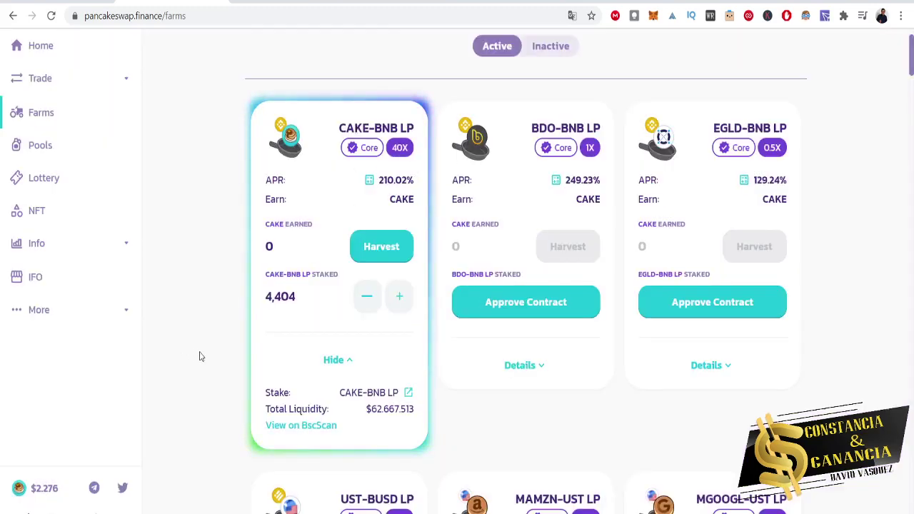
{"action": "scroll", "coordinate": [221, 287], "scroll_direction": "down", "scroll_amount": 2}
{"action": "scroll", "coordinate": [221, 287], "scroll_direction": "down", "scroll_amount": 2}
{"action": "scroll", "coordinate": [222, 287], "scroll_direction": "up", "scroll_amount": 5}
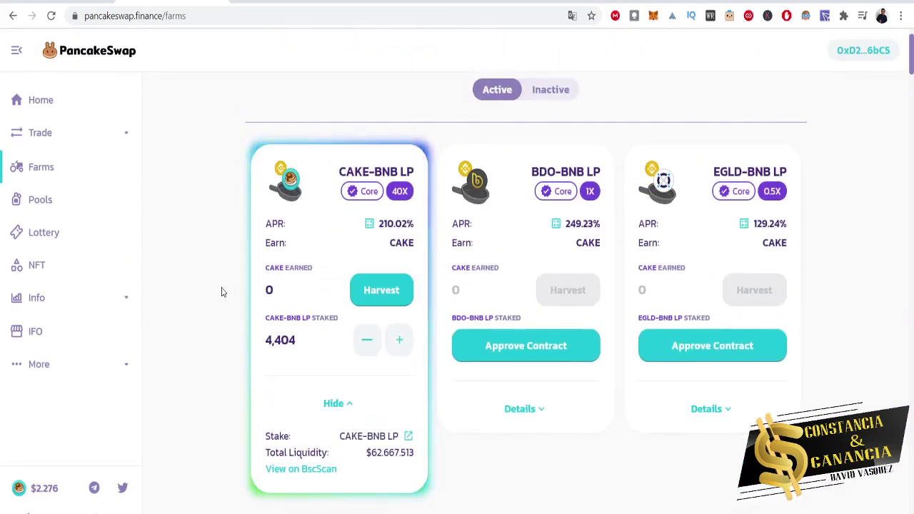
{"action": "left_click", "coordinate": [381, 292]}
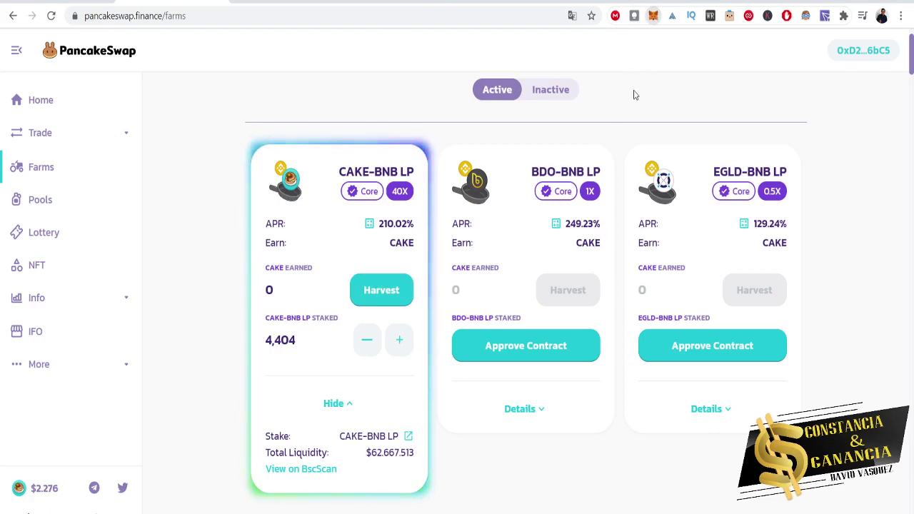
{"action": "scroll", "coordinate": [618, 241], "scroll_direction": "down", "scroll_amount": 3}
{"action": "scroll", "coordinate": [618, 240], "scroll_direction": "up", "scroll_amount": 2}
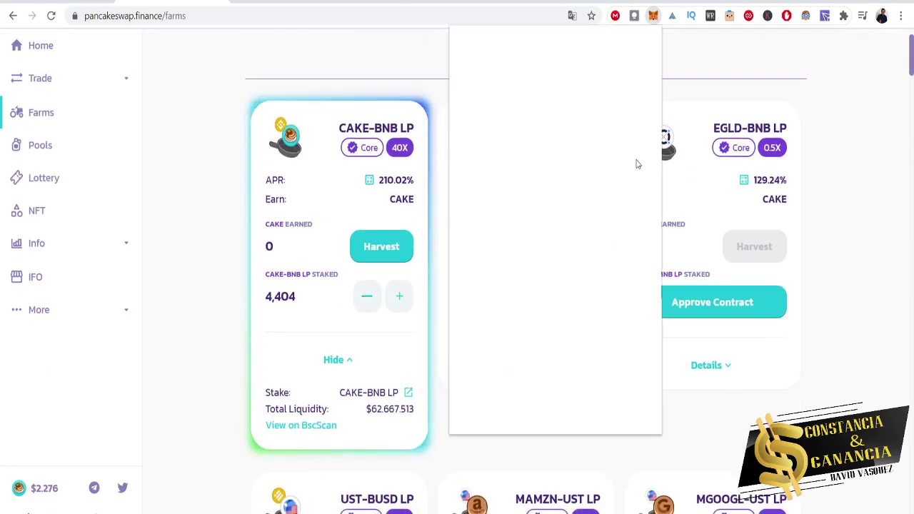
{"action": "scroll", "coordinate": [576, 313], "scroll_direction": "down", "scroll_amount": 2}
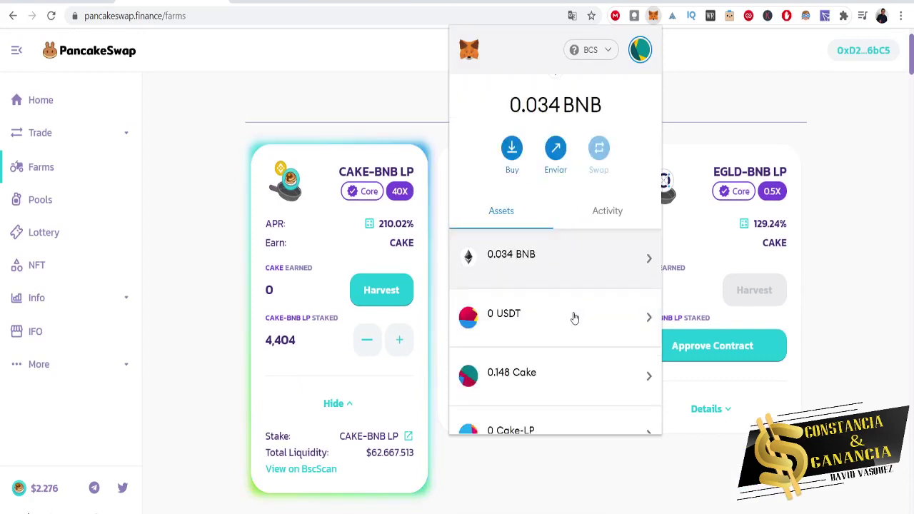
{"action": "scroll", "coordinate": [575, 312], "scroll_direction": "down", "scroll_amount": 2}
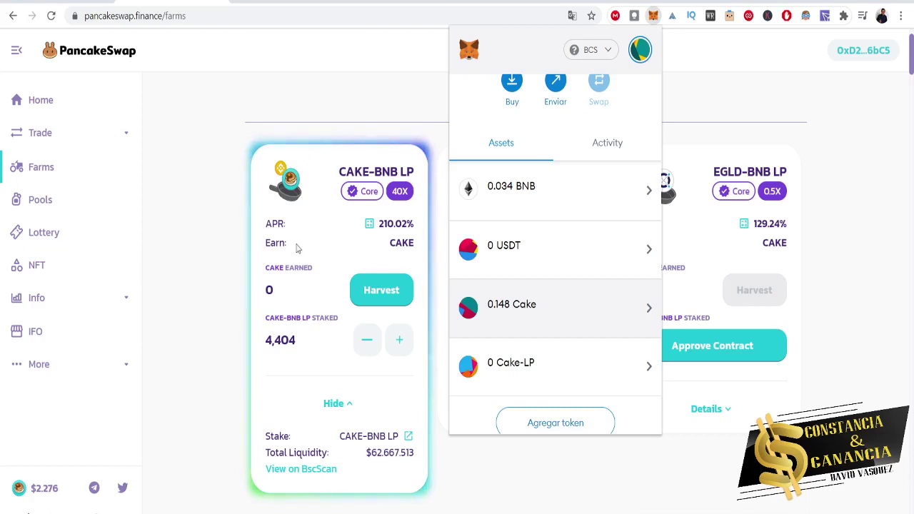
{"action": "left_click", "coordinate": [593, 321]}
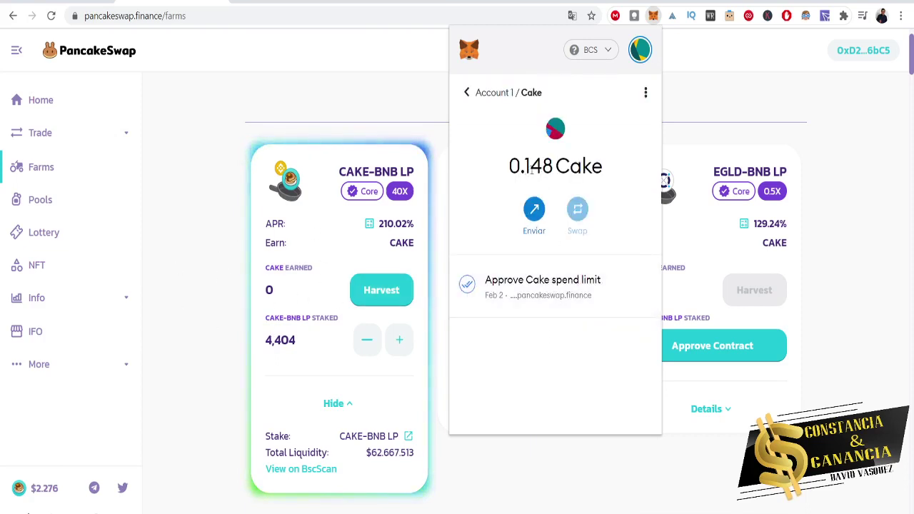
{"action": "left_click", "coordinate": [196, 200]}
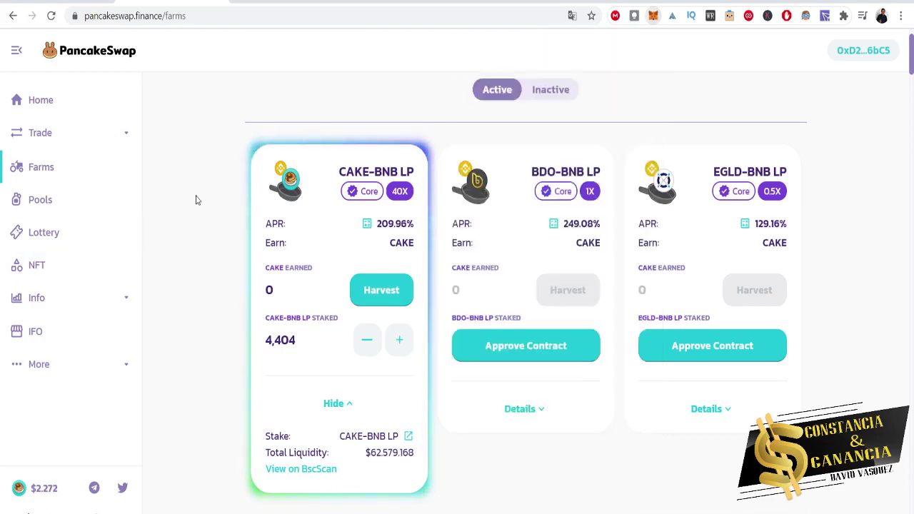
Review the CAKE-BNB farm's APR and CAKE reward, then go to Trade > Exchange.
{"action": "scroll", "coordinate": [207, 294], "scroll_direction": "up", "scroll_amount": 1}
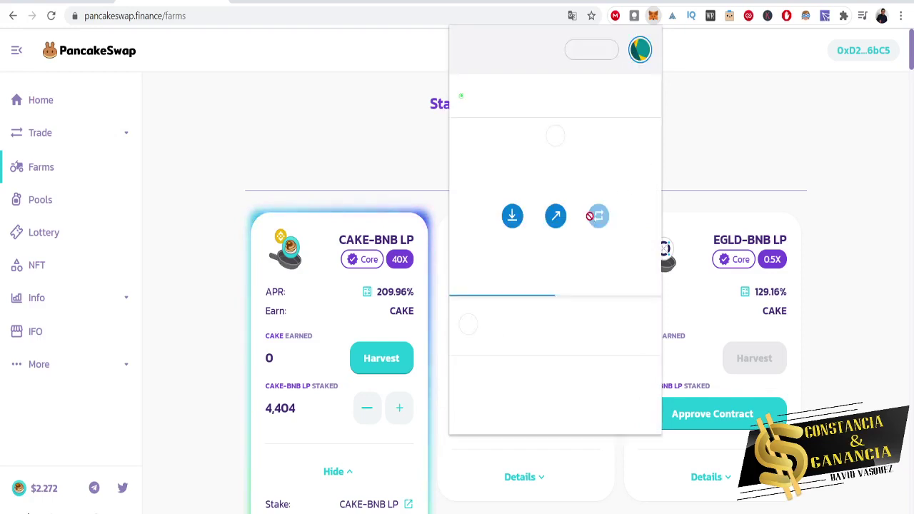
{"action": "scroll", "coordinate": [581, 336], "scroll_direction": "down", "scroll_amount": 1}
{"action": "scroll", "coordinate": [581, 336], "scroll_direction": "down", "scroll_amount": 3}
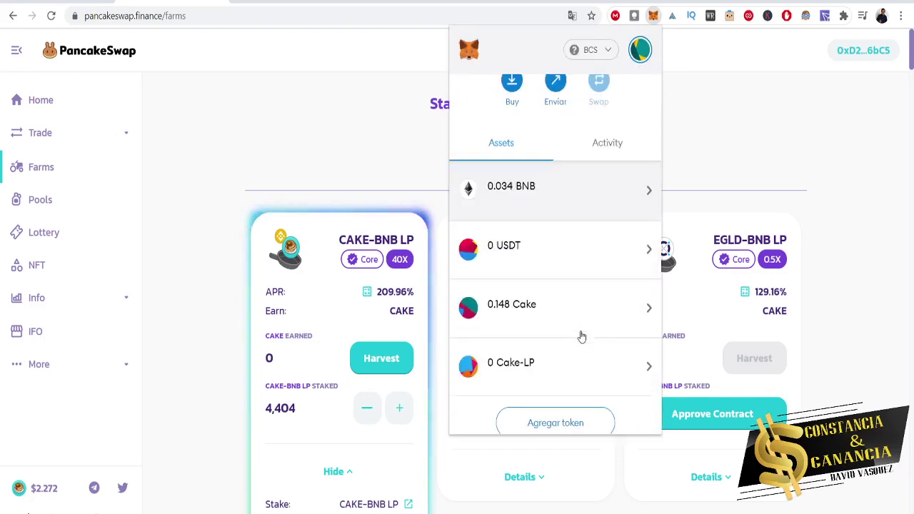
{"action": "left_click", "coordinate": [194, 249]}
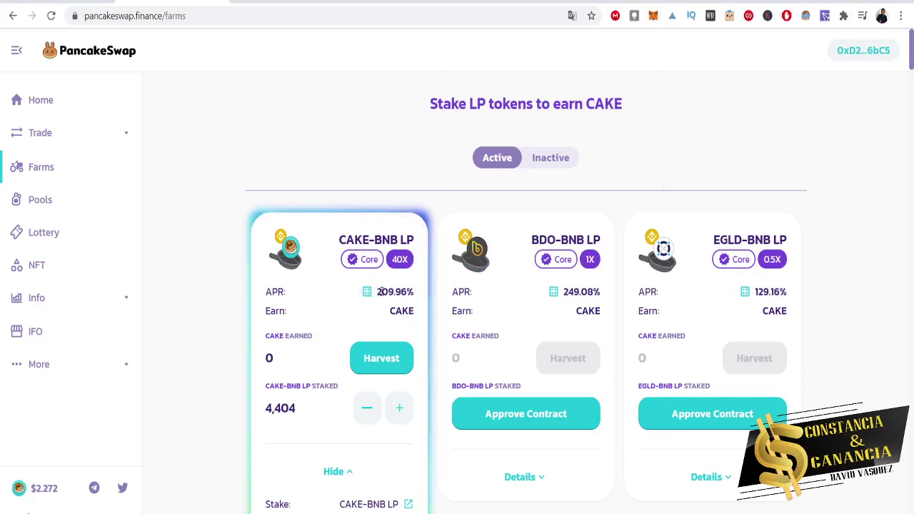
{"action": "left_click", "coordinate": [366, 292]}
{"action": "left_click", "coordinate": [212, 266]}
{"action": "double_click", "coordinate": [403, 311]}
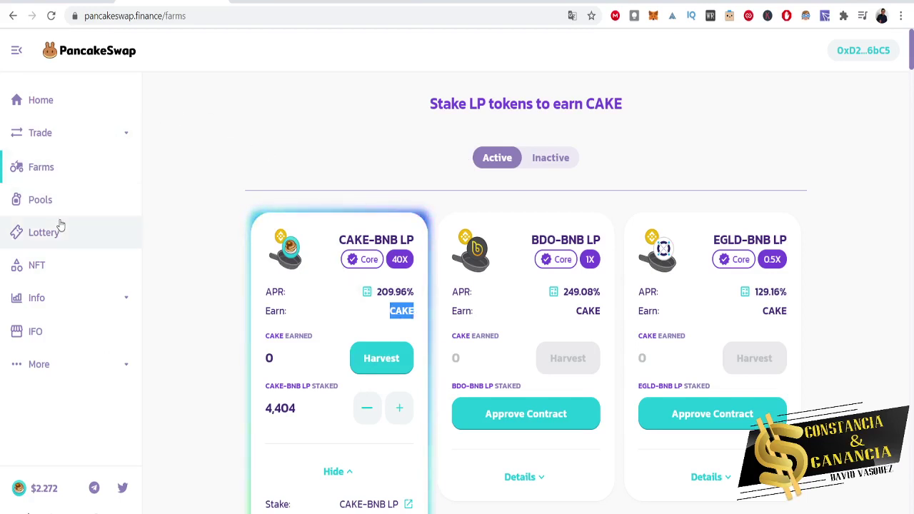
{"action": "left_click", "coordinate": [74, 137]}
{"action": "left_click", "coordinate": [54, 170]}
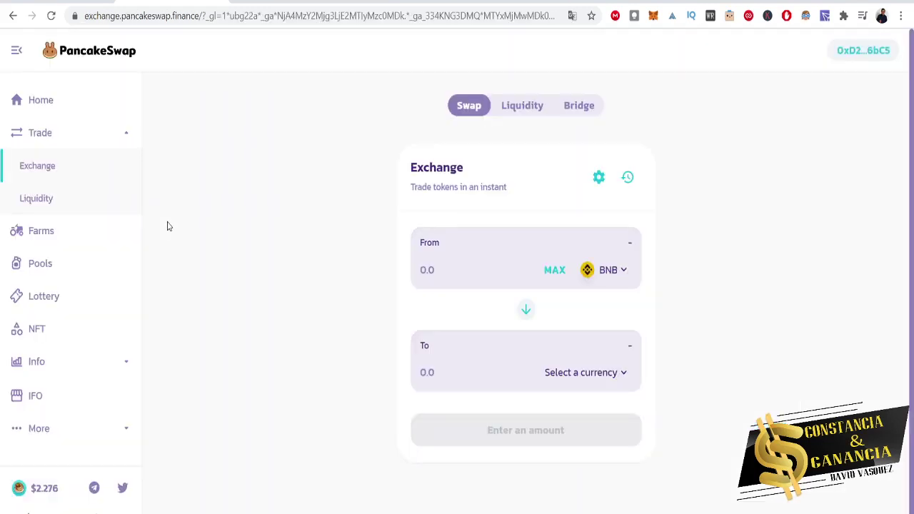
Change the swap's input token to CAKE.
{"action": "left_click", "coordinate": [616, 270]}
{"action": "scroll", "coordinate": [455, 403], "scroll_direction": "down", "scroll_amount": 6}
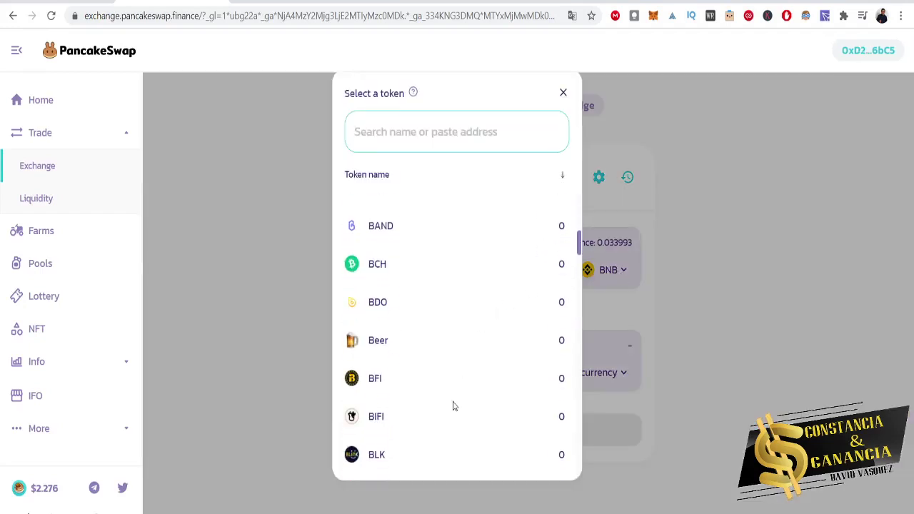
{"action": "scroll", "coordinate": [435, 360], "scroll_direction": "down", "scroll_amount": 3}
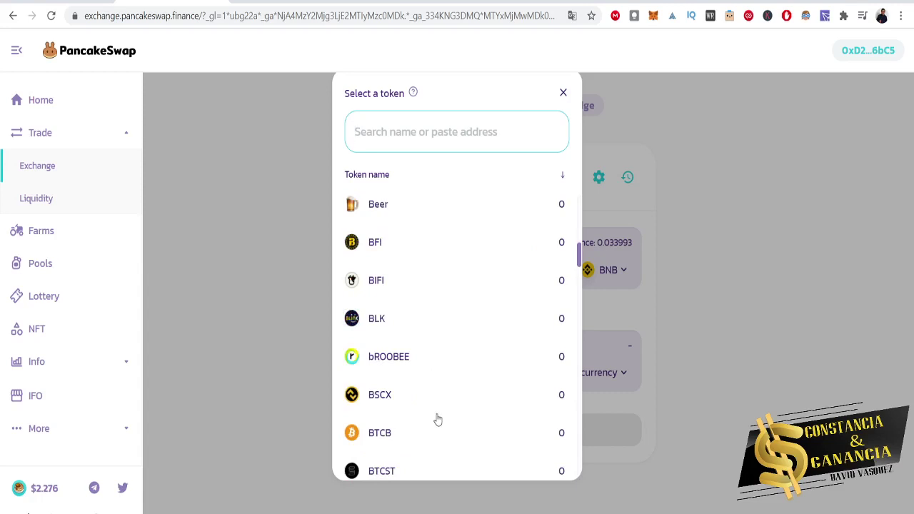
{"action": "scroll", "coordinate": [436, 418], "scroll_direction": "down", "scroll_amount": 3}
{"action": "scroll", "coordinate": [433, 401], "scroll_direction": "down", "scroll_amount": 3}
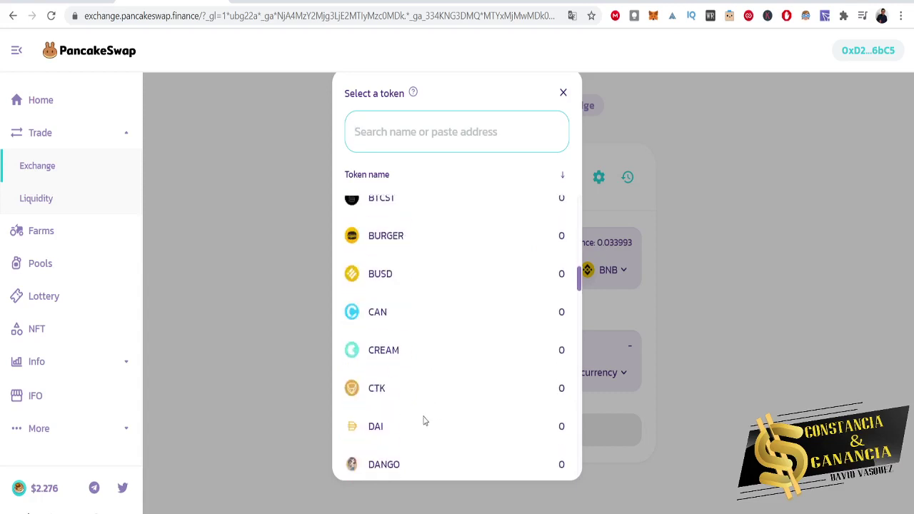
{"action": "scroll", "coordinate": [424, 421], "scroll_direction": "down", "scroll_amount": 3}
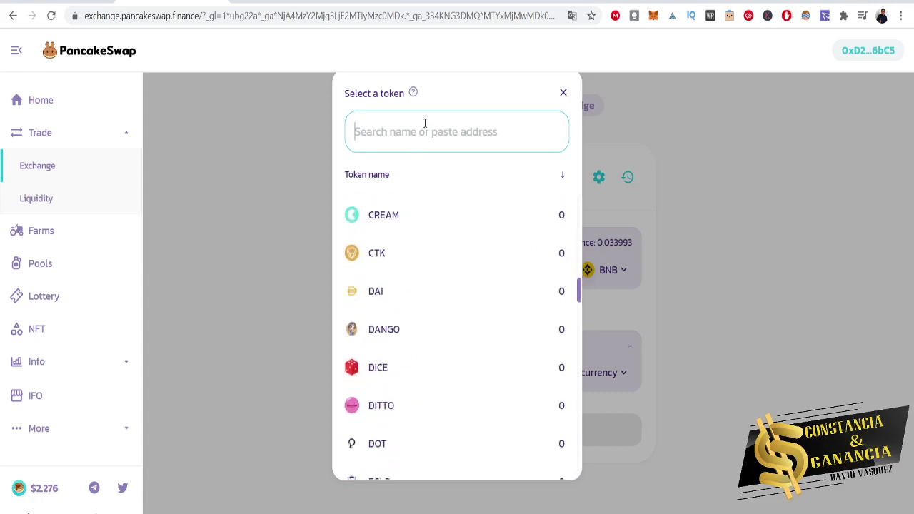
{"action": "type", "text": "cak"}
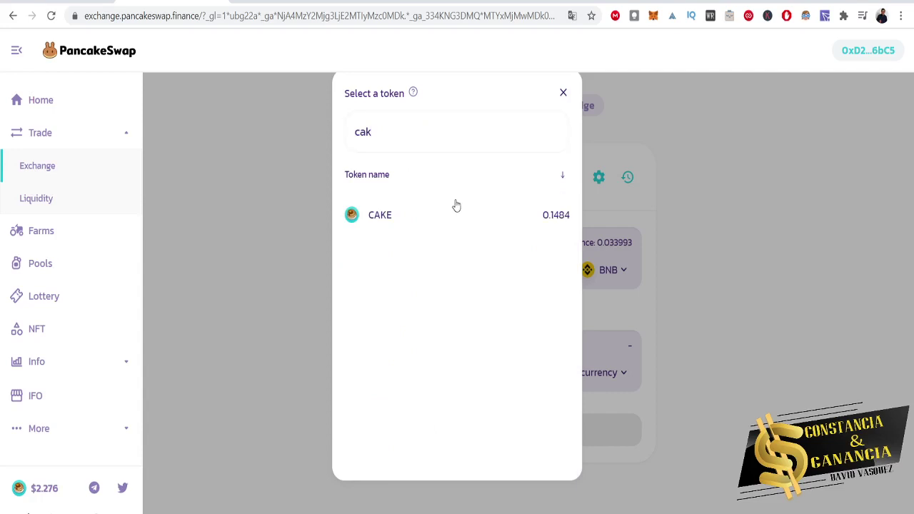
{"action": "left_click", "coordinate": [455, 204]}
Swap the full 0.148498 CAKE to BNB, then go to the Syrup Pools page.
{"action": "left_click", "coordinate": [615, 379]}
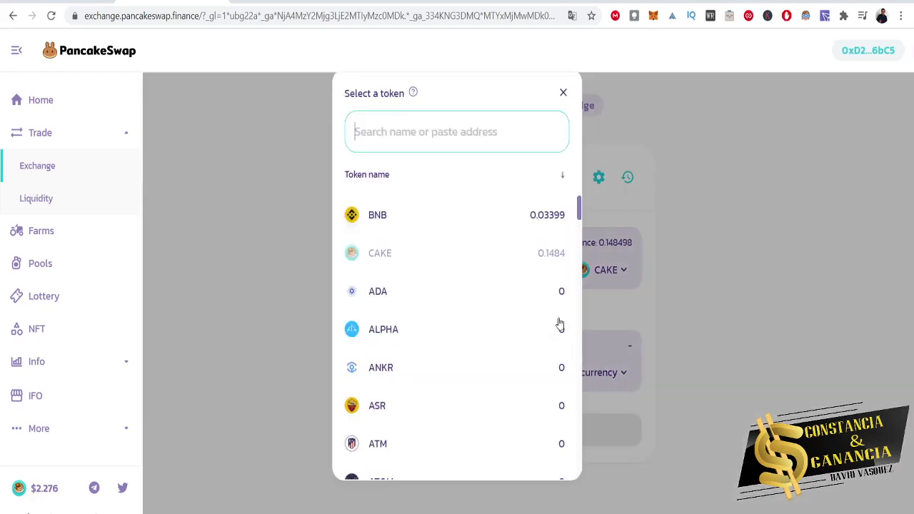
{"action": "left_click", "coordinate": [492, 227]}
{"action": "left_click", "coordinate": [548, 271]}
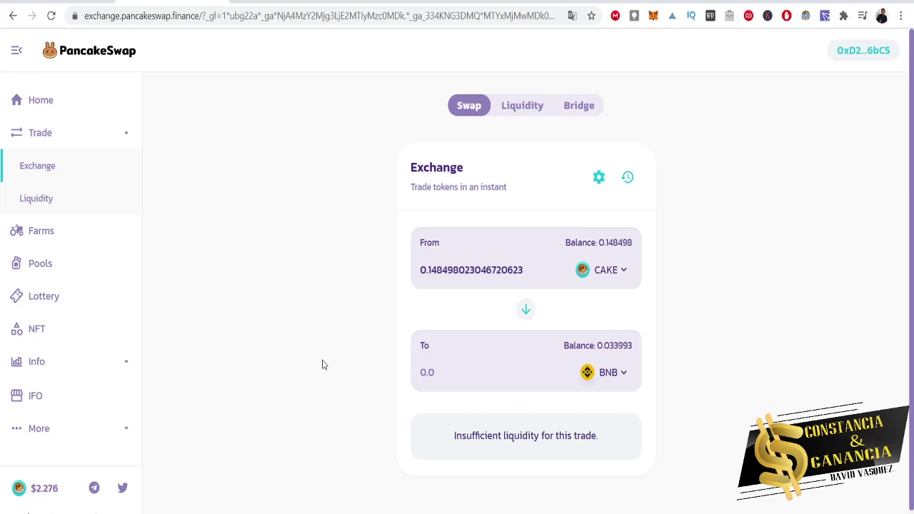
{"action": "left_click", "coordinate": [54, 264]}
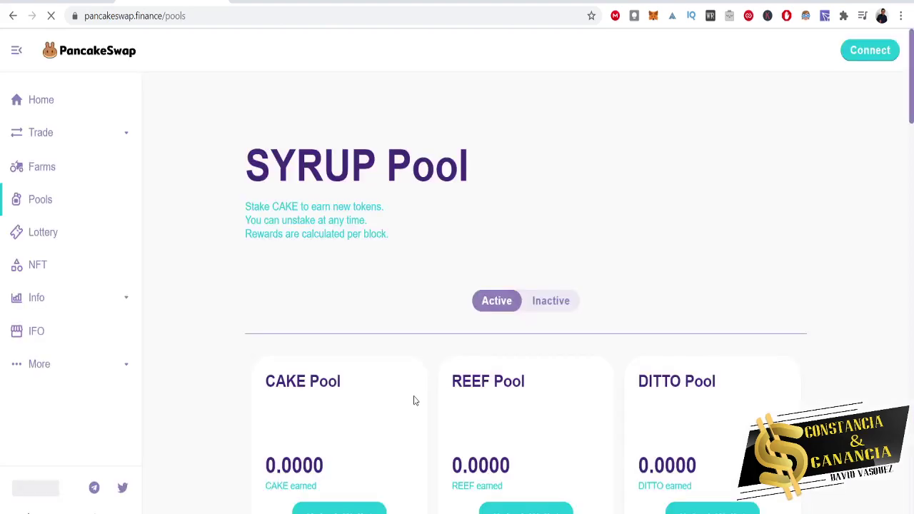
{"action": "scroll", "coordinate": [396, 355], "scroll_direction": "down", "scroll_amount": 3}
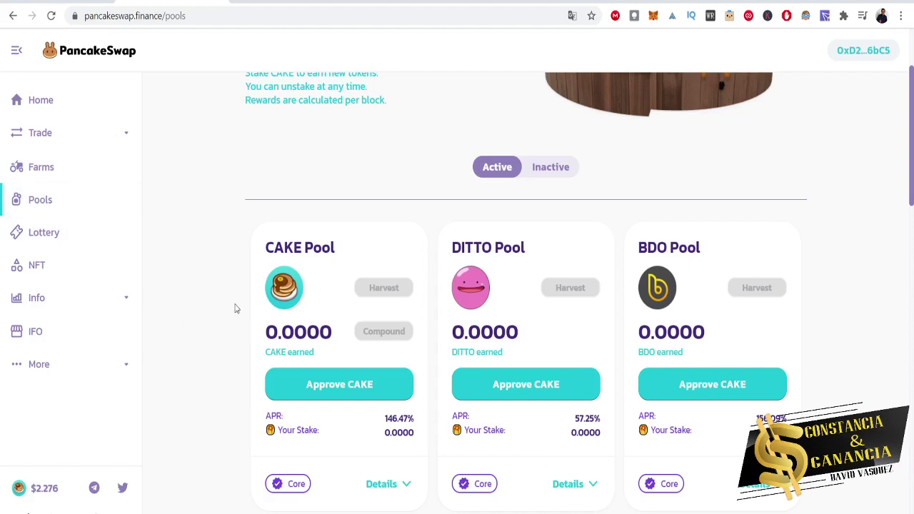
{"action": "left_click_drag", "start_coordinate": [265, 241], "coordinate": [300, 241]}
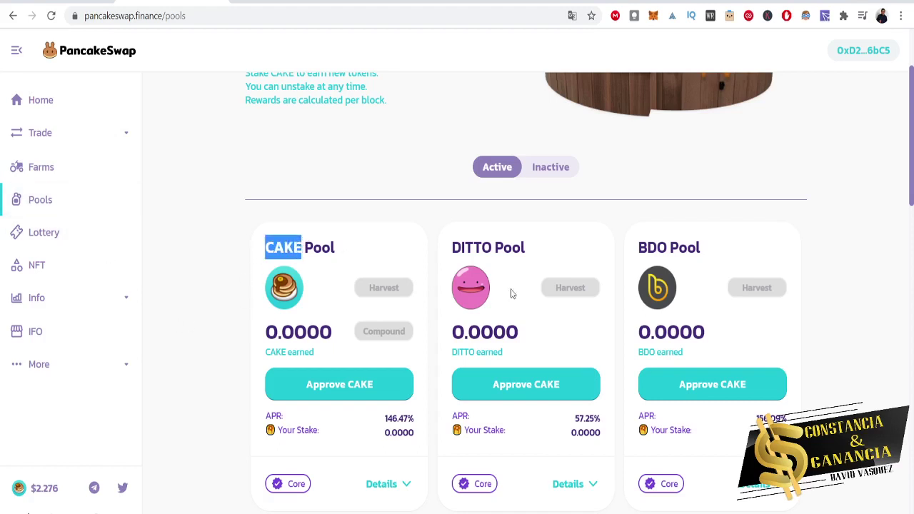
{"action": "left_click_drag", "start_coordinate": [462, 243], "coordinate": [473, 247]}
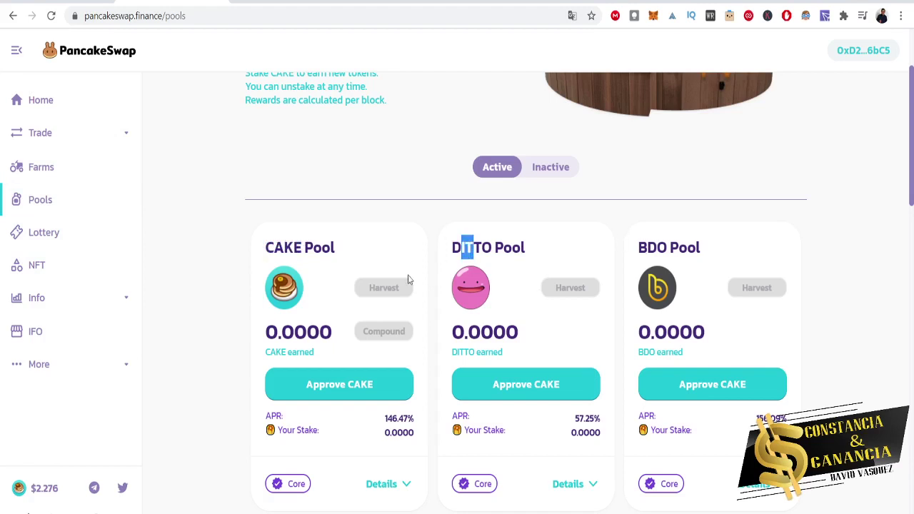
{"action": "left_click_drag", "start_coordinate": [264, 247], "coordinate": [302, 247]}
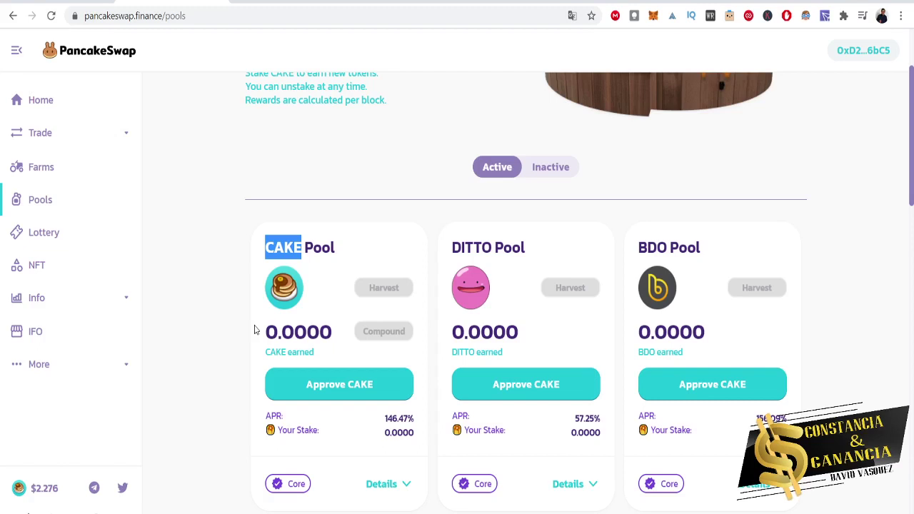
{"action": "double_click", "coordinate": [389, 419]}
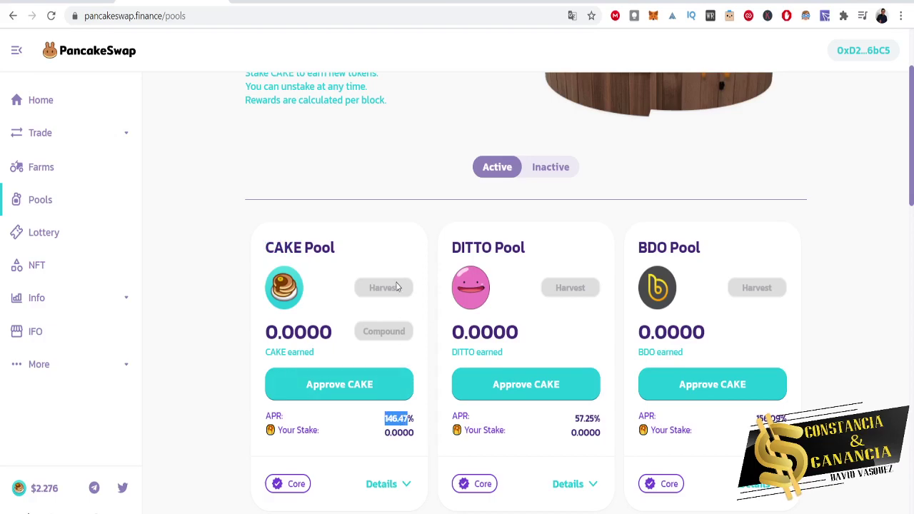
{"action": "scroll", "coordinate": [396, 284], "scroll_direction": "down", "scroll_amount": 5}
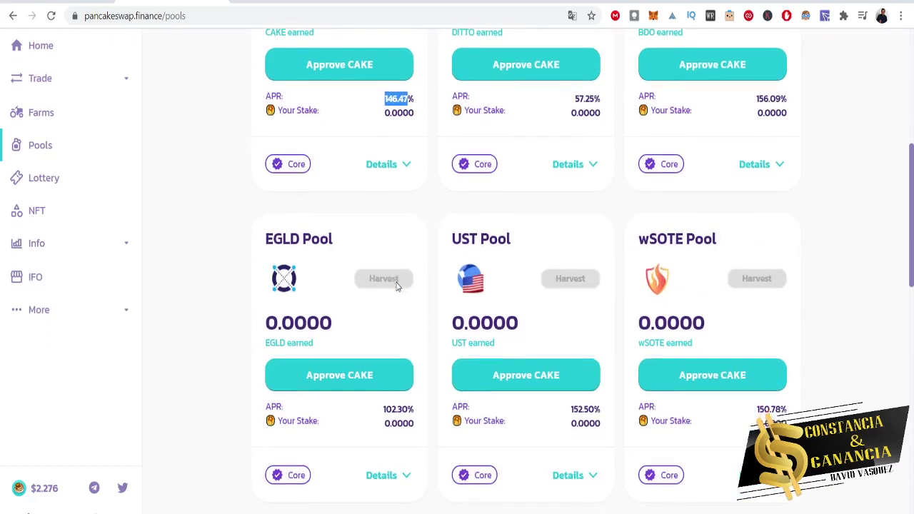
{"action": "scroll", "coordinate": [396, 284], "scroll_direction": "down", "scroll_amount": 4}
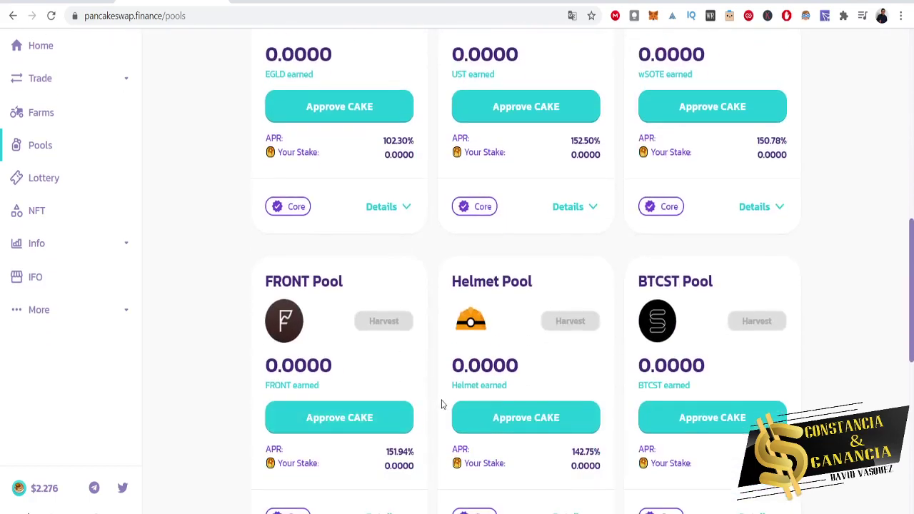
{"action": "scroll", "coordinate": [441, 404], "scroll_direction": "down", "scroll_amount": 9}
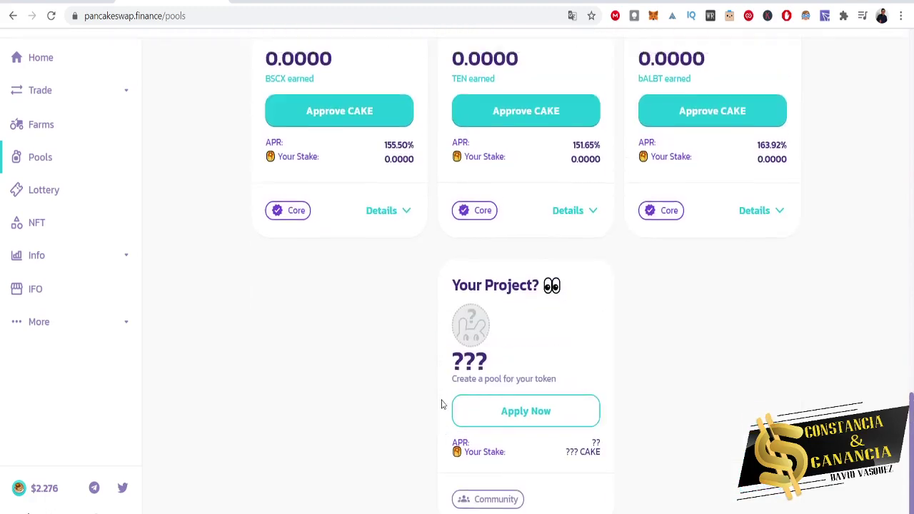
{"action": "scroll", "coordinate": [441, 404], "scroll_direction": "up", "scroll_amount": 20}
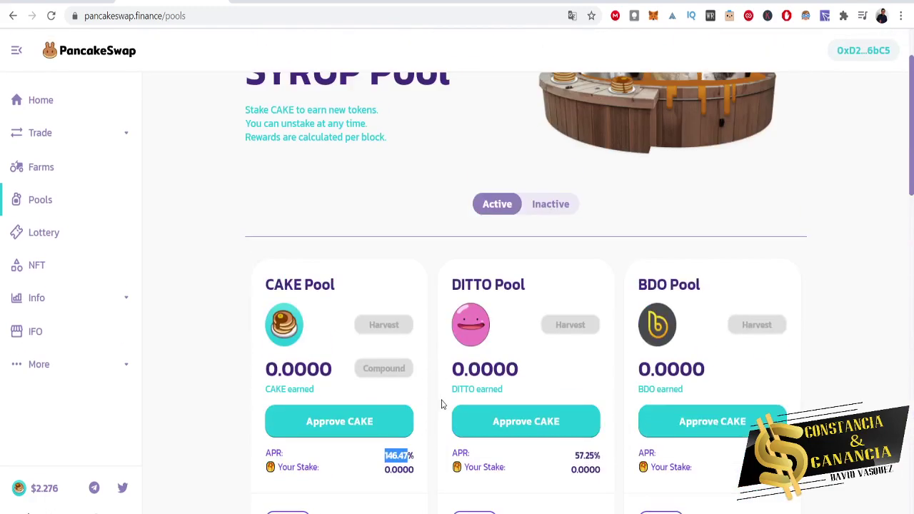
{"action": "scroll", "coordinate": [441, 404], "scroll_direction": "up", "scroll_amount": 2}
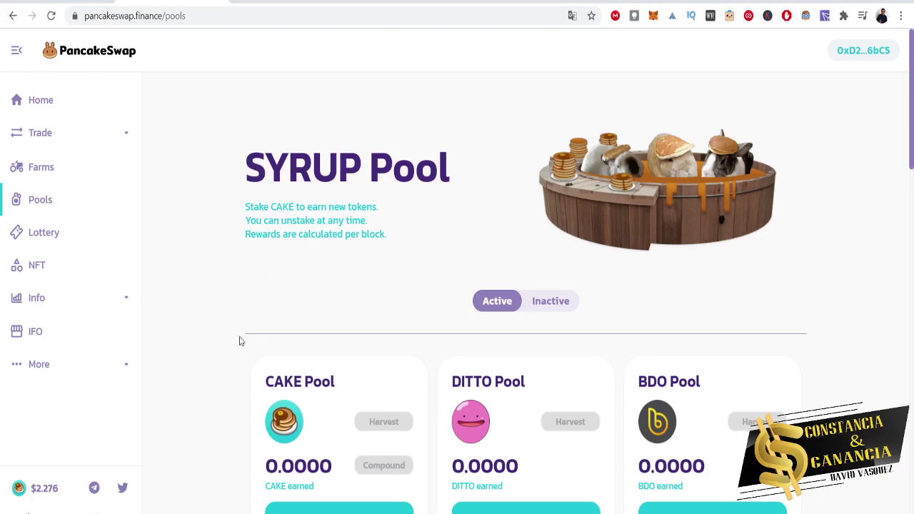
{"action": "scroll", "coordinate": [239, 341], "scroll_direction": "down", "scroll_amount": 4}
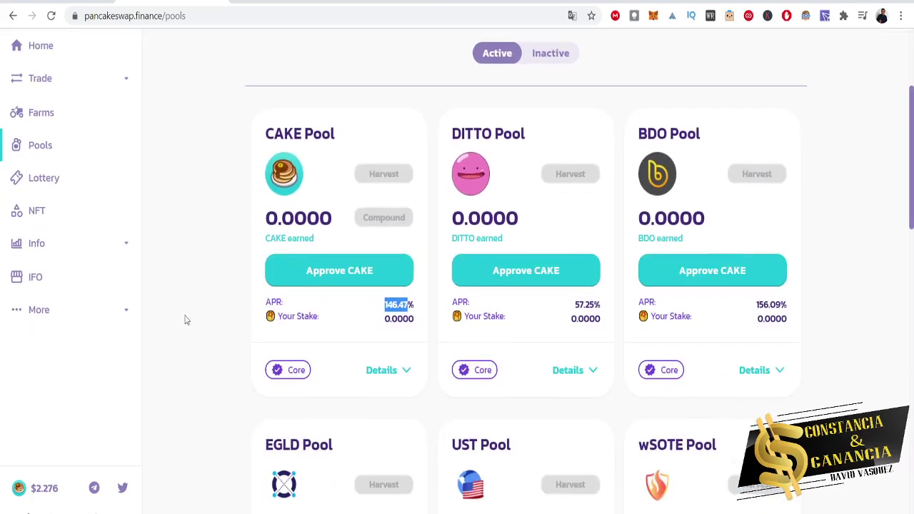
{"action": "left_click", "coordinate": [228, 365]}
{"action": "scroll", "coordinate": [321, 268], "scroll_direction": "up", "scroll_amount": 3}
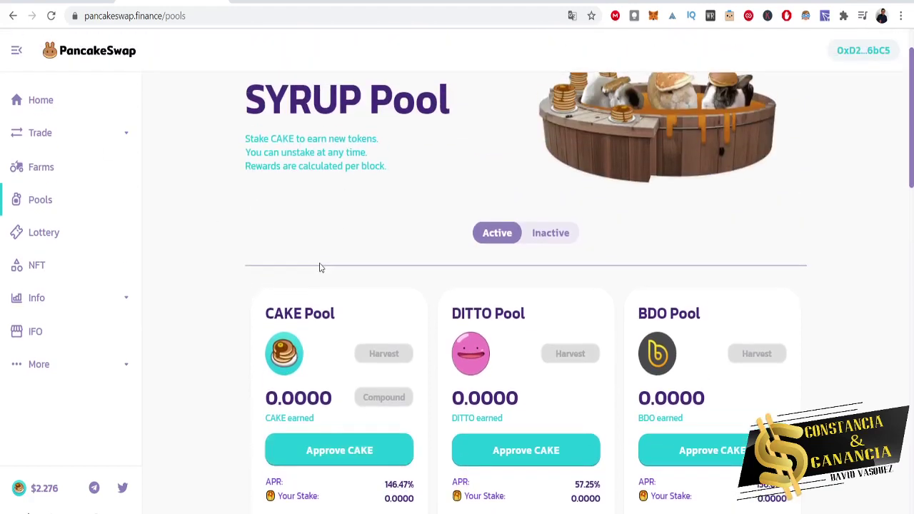
Approve CAKE spending for the CAKE Pool and confirm the approval in MetaMask.
{"action": "left_click", "coordinate": [348, 459]}
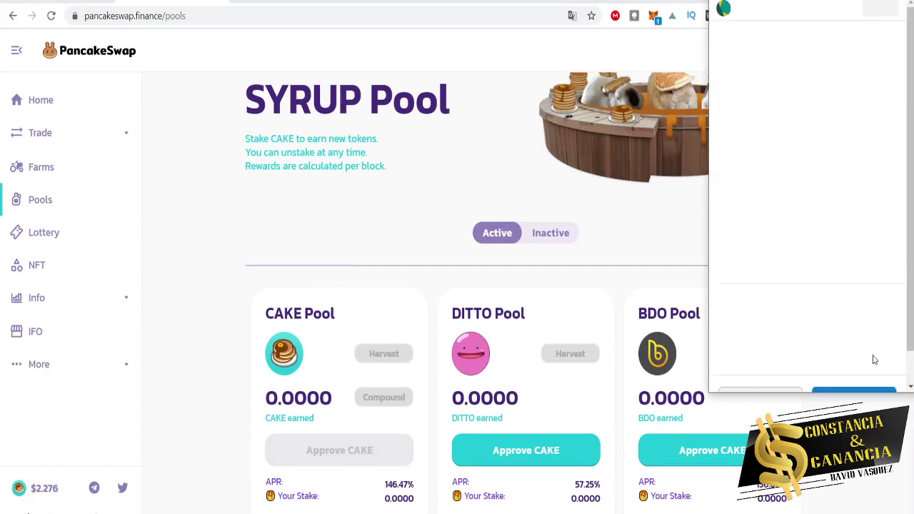
{"action": "scroll", "coordinate": [842, 328], "scroll_direction": "down", "scroll_amount": 2}
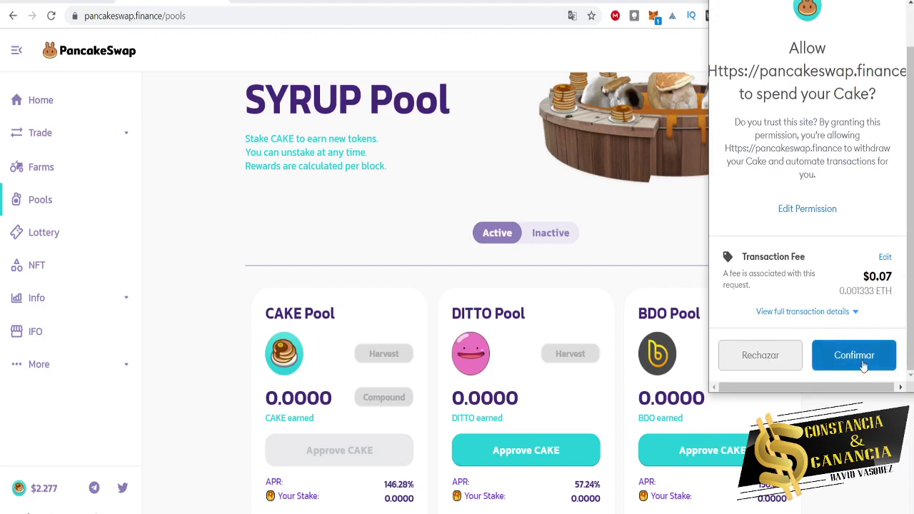
{"action": "left_click", "coordinate": [863, 364]}
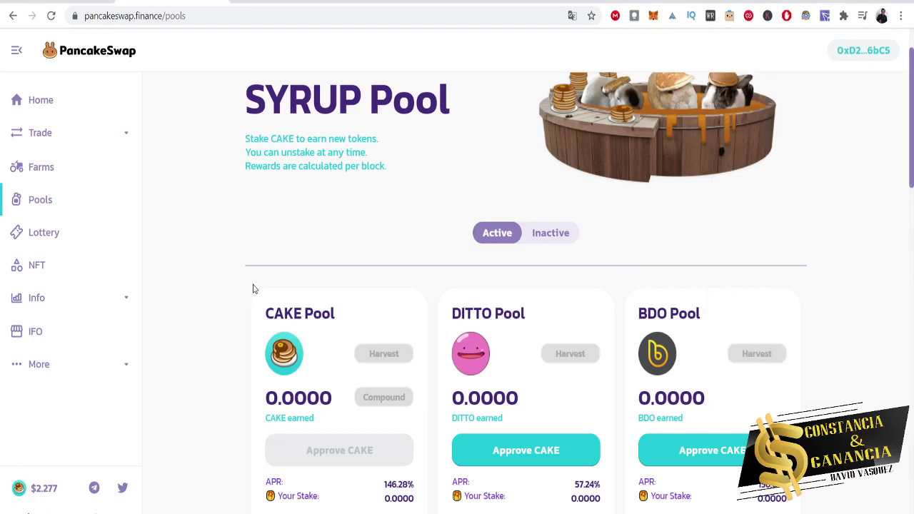
{"action": "scroll", "coordinate": [253, 289], "scroll_direction": "down", "scroll_amount": 3}
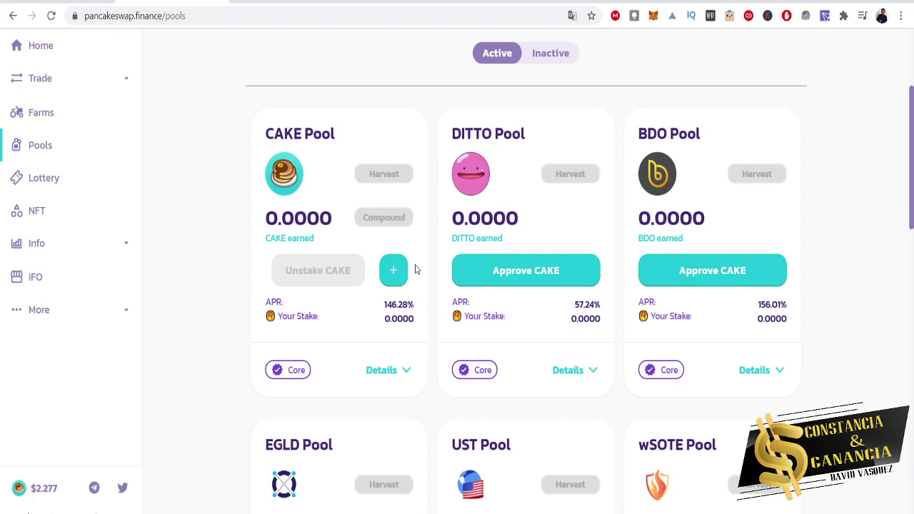
{"action": "scroll", "coordinate": [197, 249], "scroll_direction": "up", "scroll_amount": 3}
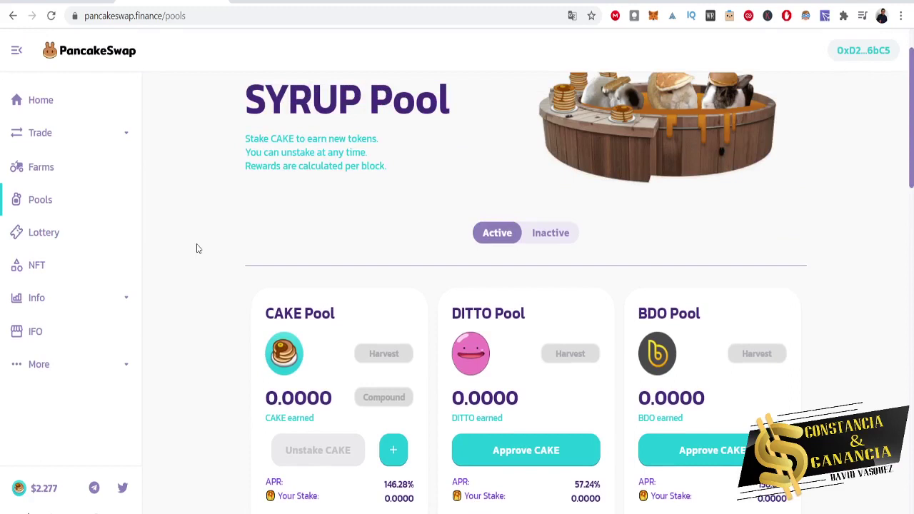
{"action": "scroll", "coordinate": [198, 248], "scroll_direction": "down", "scroll_amount": 3}
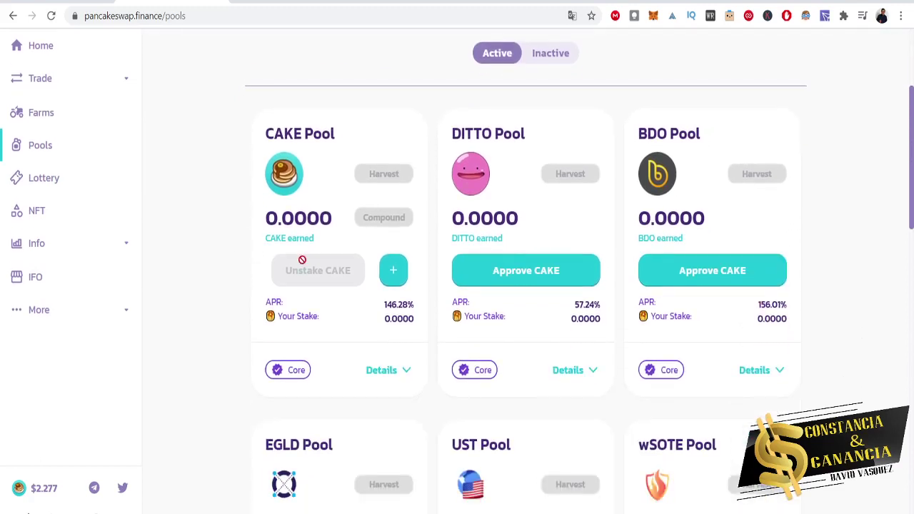
Stake the maximum 0.148498 CAKE in the CAKE Pool and approve it in MetaMask.
{"action": "left_click", "coordinate": [394, 271]}
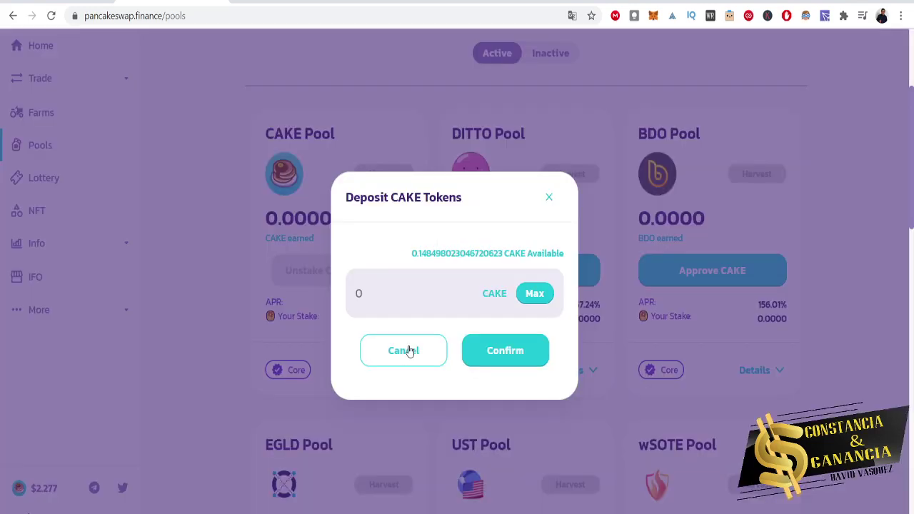
{"action": "left_click", "coordinate": [528, 300]}
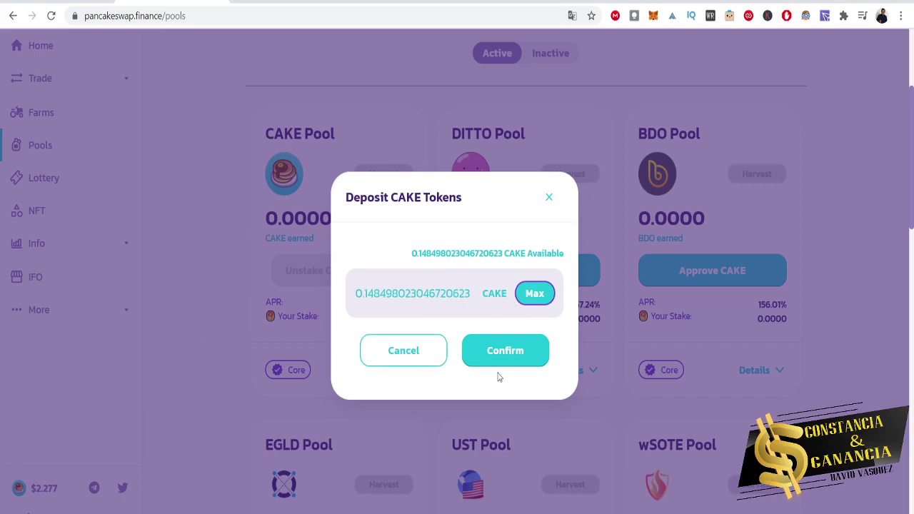
{"action": "left_click", "coordinate": [511, 351]}
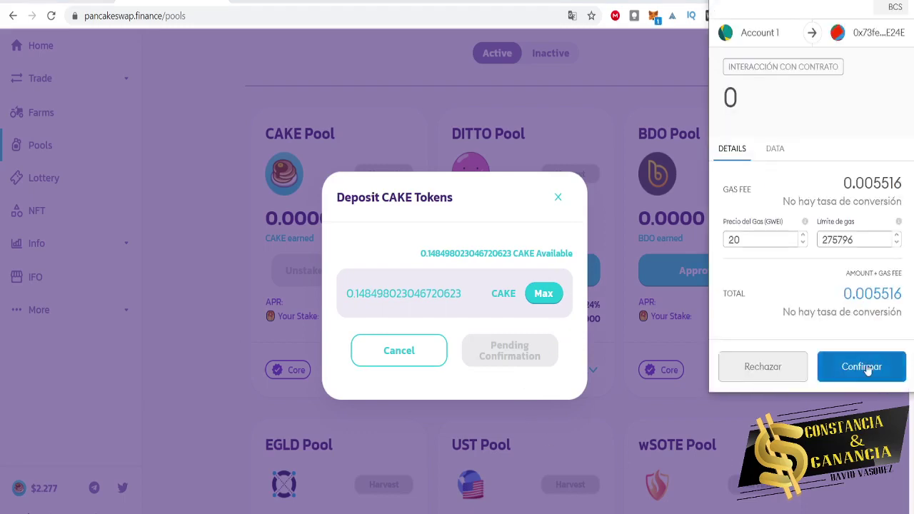
{"action": "left_click", "coordinate": [867, 368]}
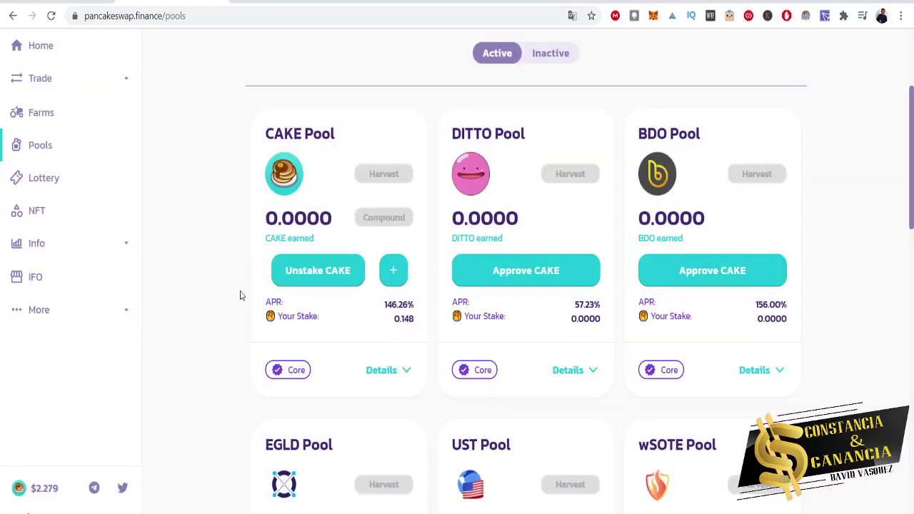
Check the 0.148 Your Stake amount, then return to the PancakeSwap home page.
{"action": "scroll", "coordinate": [336, 342], "scroll_direction": "up", "scroll_amount": 3}
{"action": "scroll", "coordinate": [337, 343], "scroll_direction": "down", "scroll_amount": 3}
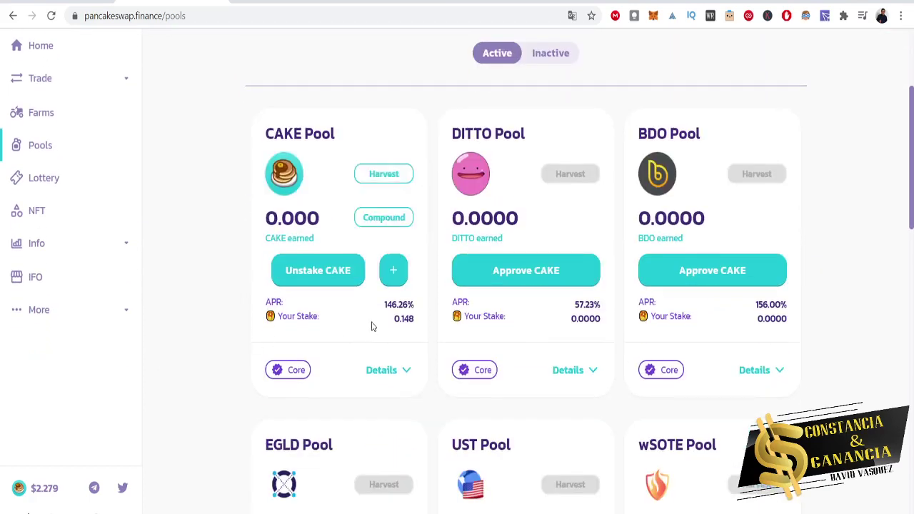
{"action": "left_click_drag", "start_coordinate": [268, 314], "coordinate": [377, 337]}
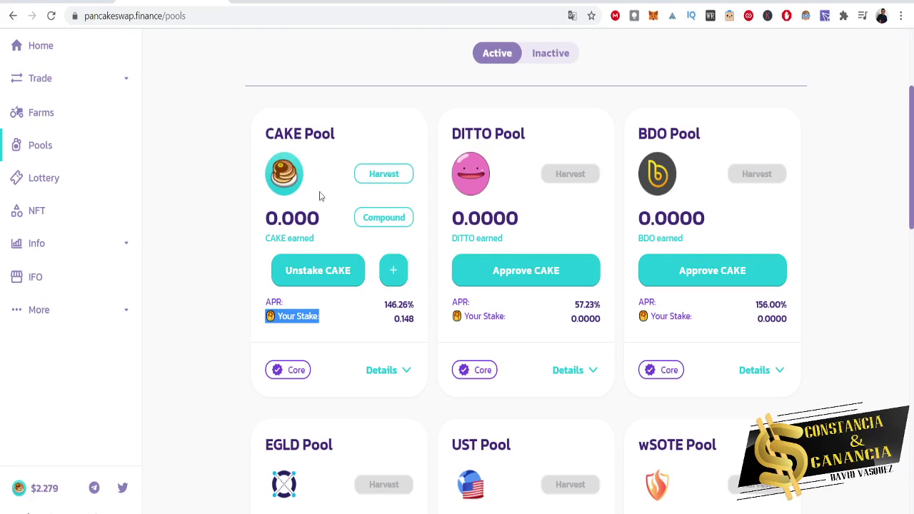
{"action": "scroll", "coordinate": [343, 344], "scroll_direction": "up", "scroll_amount": 5}
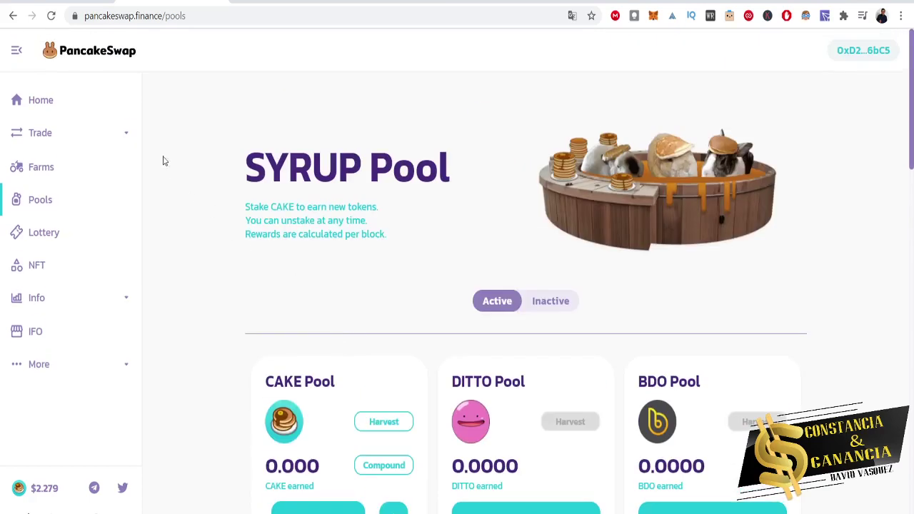
{"action": "left_click", "coordinate": [77, 106]}
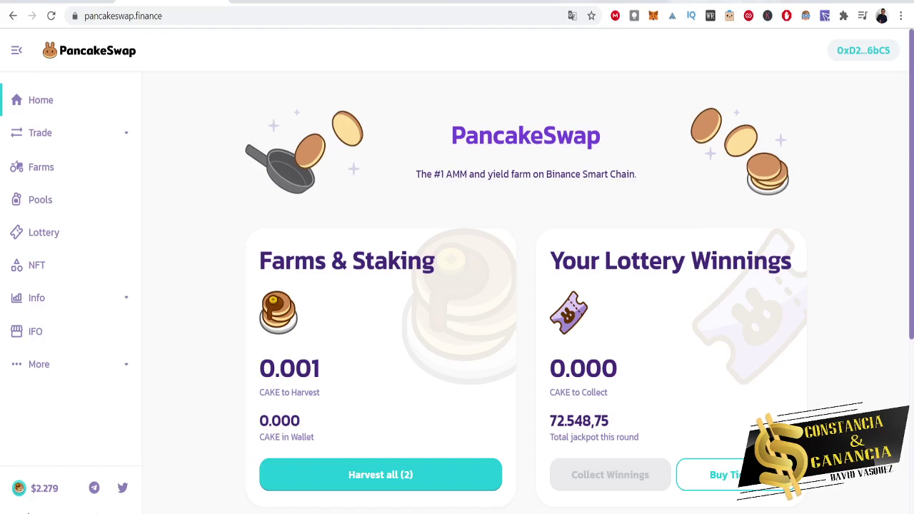
{"action": "left_click", "coordinate": [623, 1]}
{"action": "scroll", "coordinate": [692, 261], "scroll_direction": "up", "scroll_amount": 4}
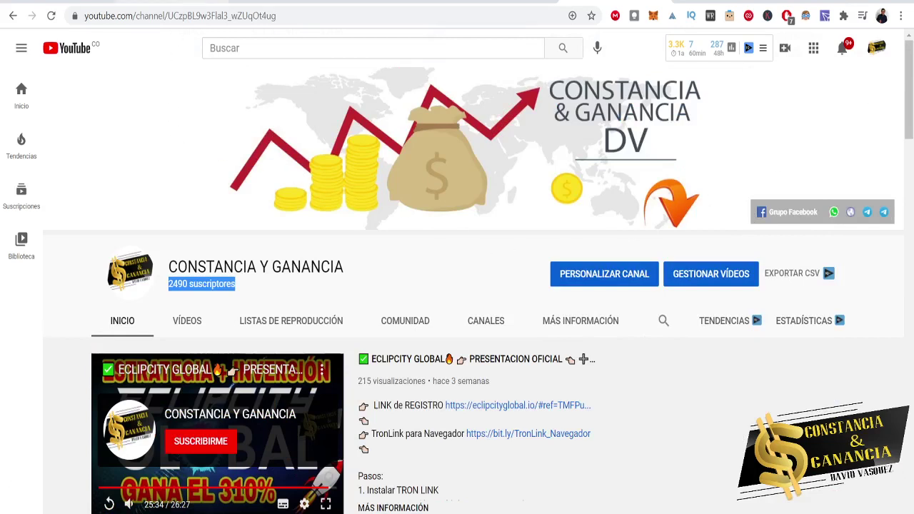
{"action": "left_click", "coordinate": [187, 2]}
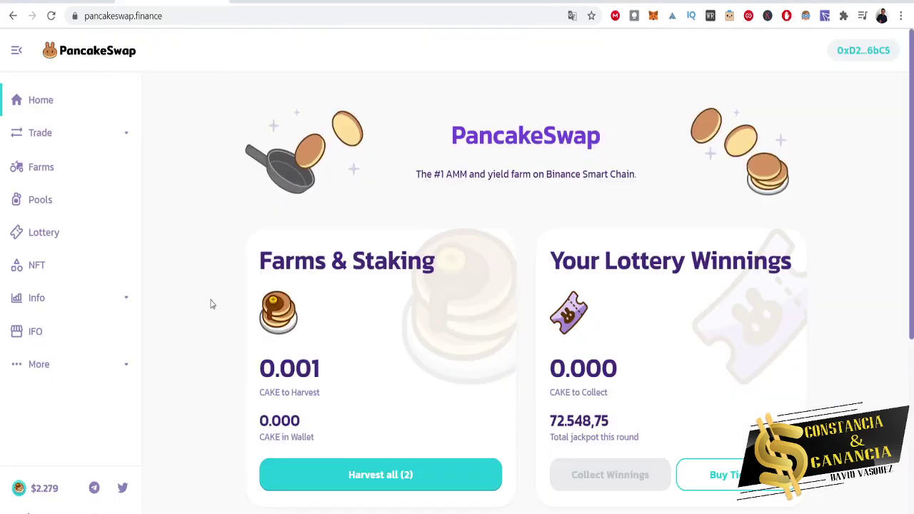